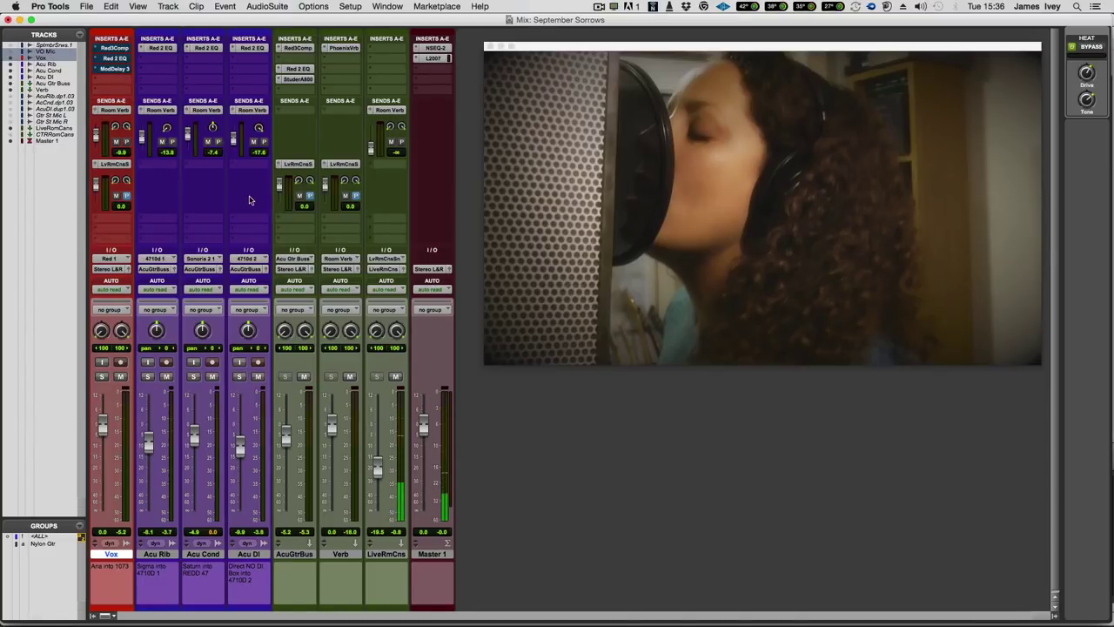
Step: Play the session while toggling between Edit and Mix windows, then stop and return to the mixer
key("super+equal")
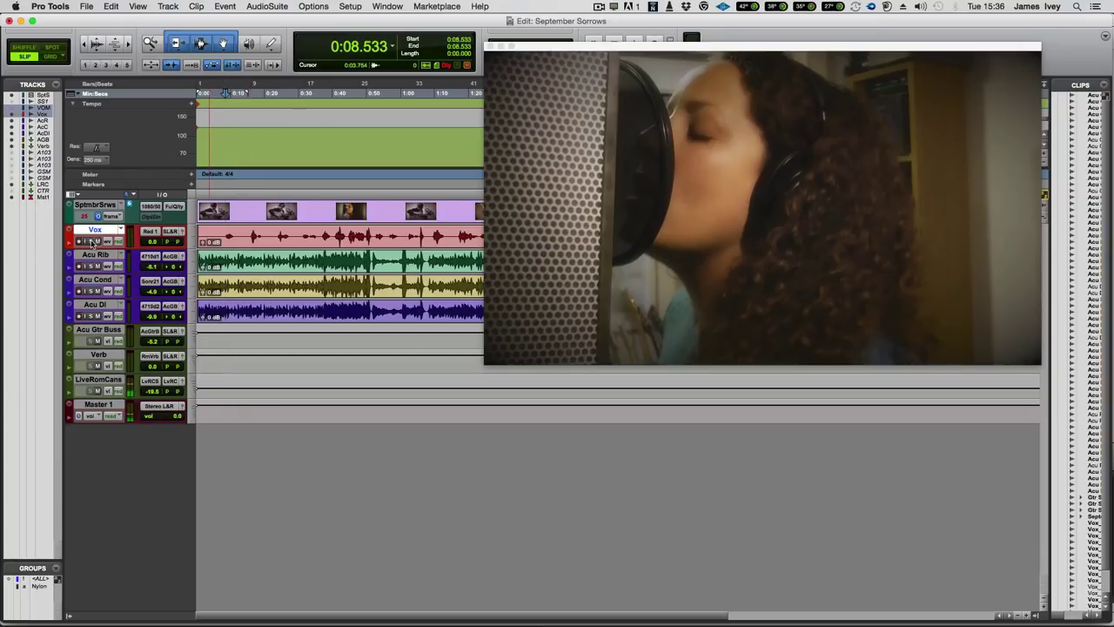
key("space")
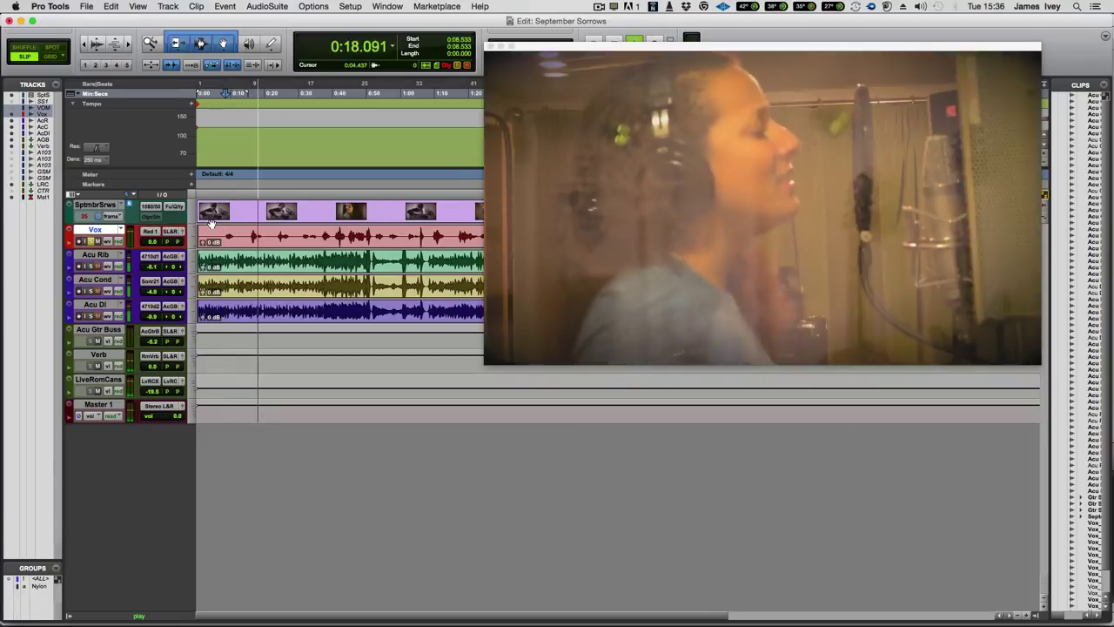
key("super+equal")
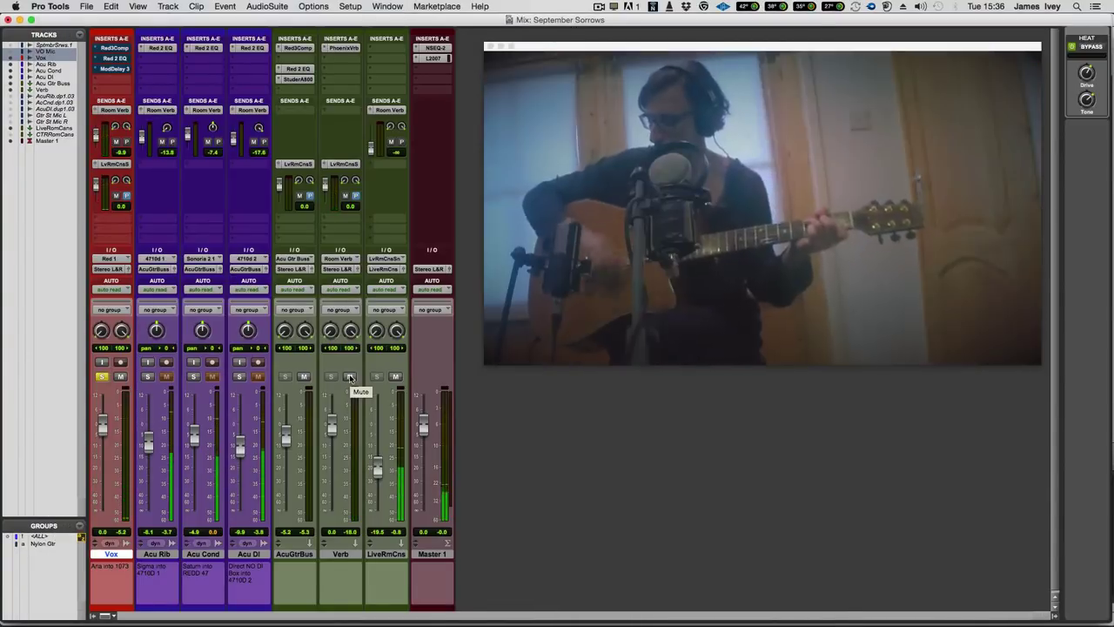
key("super+equal")
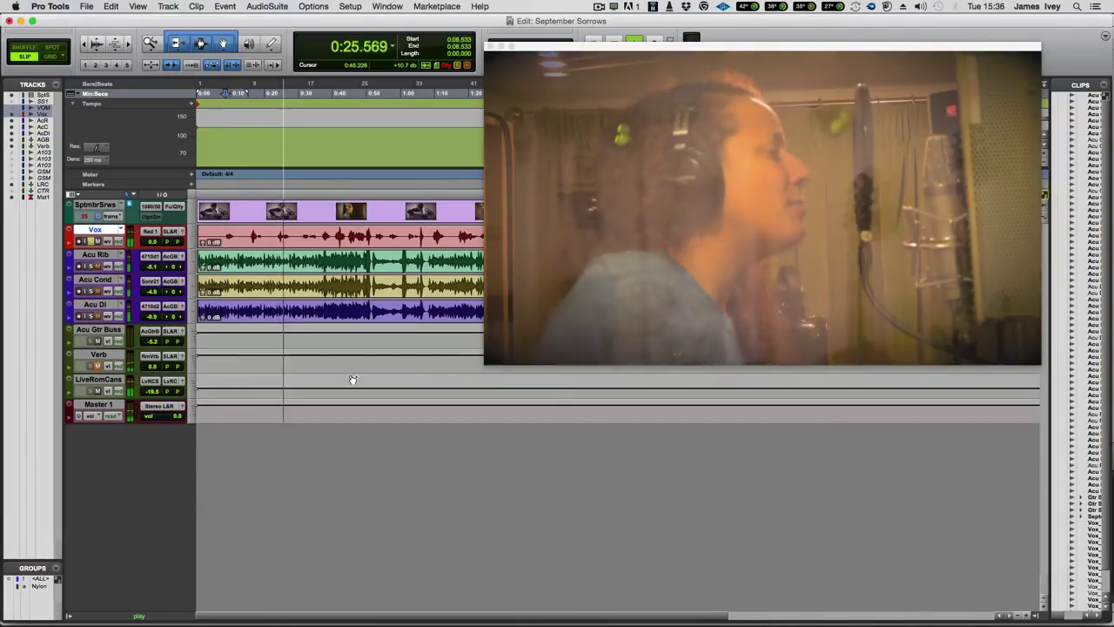
key("super+equal")
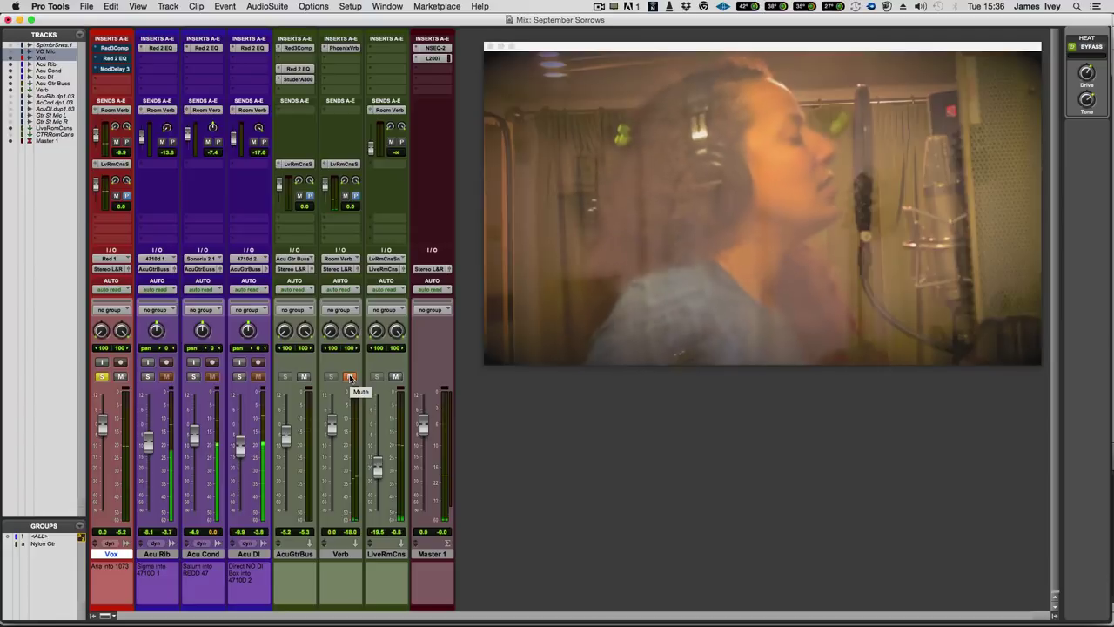
key("super+equal")
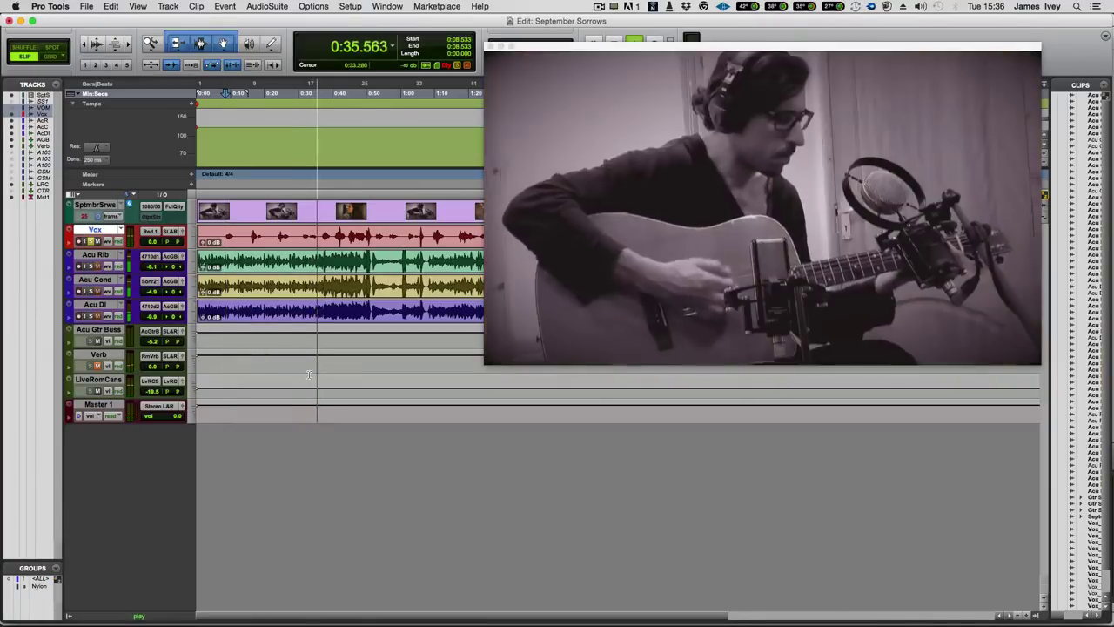
key("space")
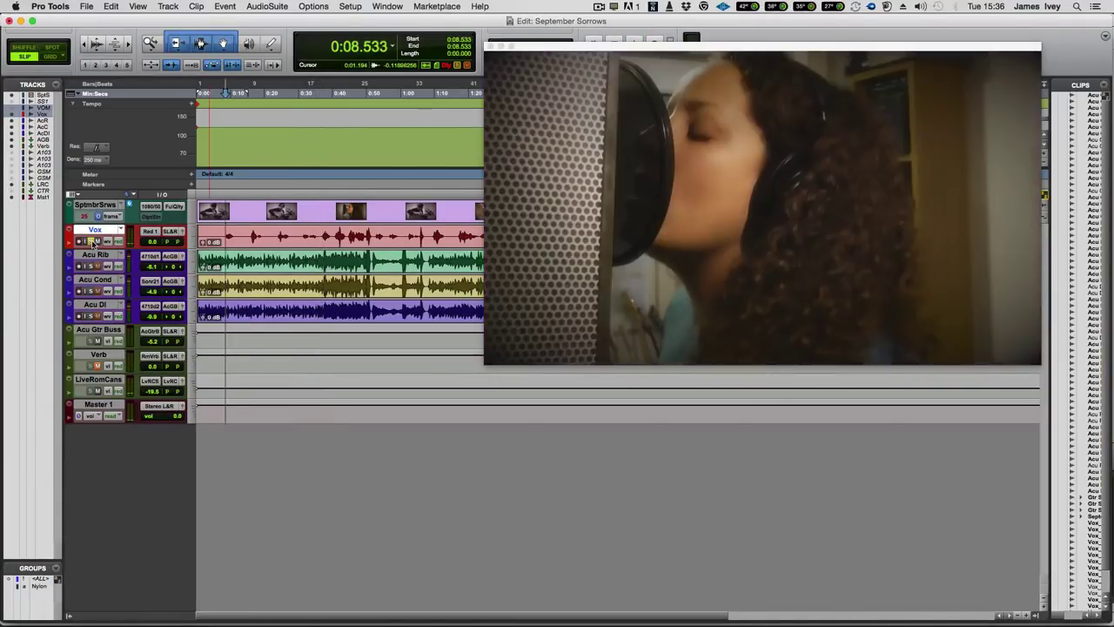
key("super+equal")
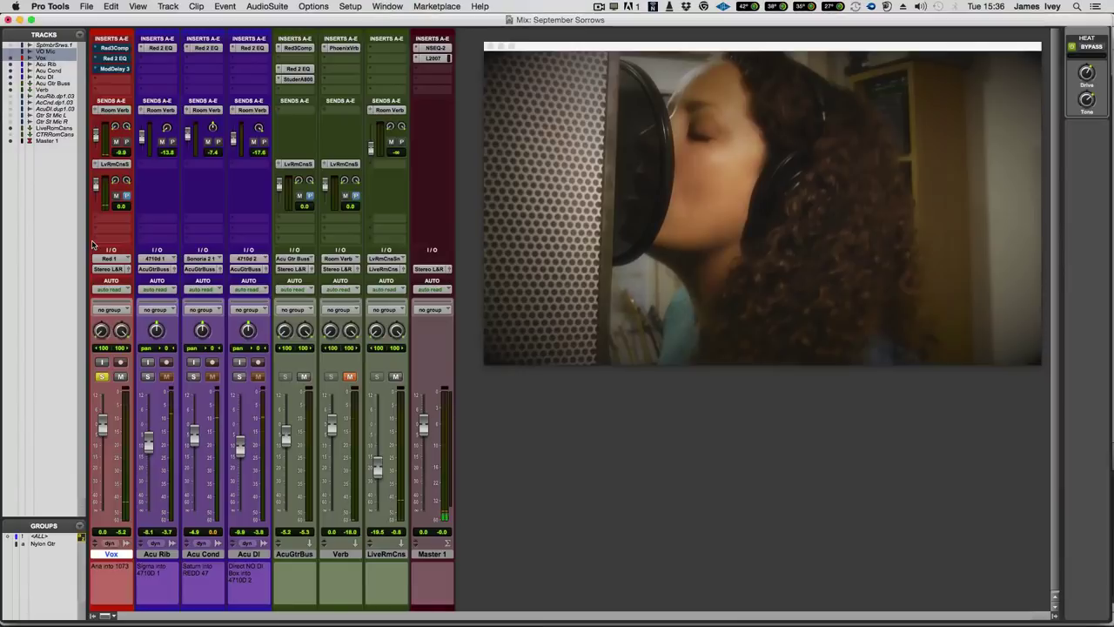
Step: Take the Vox Red 3 Compressor, Red 2 EQ and Mod Delay III out of bypass
left_click(112, 49)
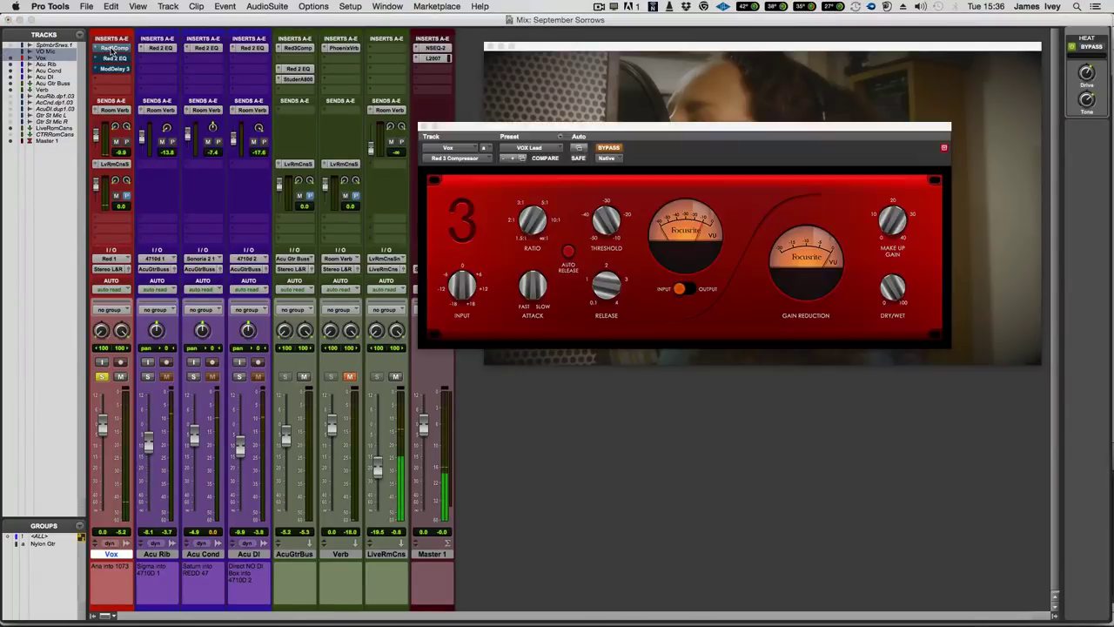
left_click(608, 148)
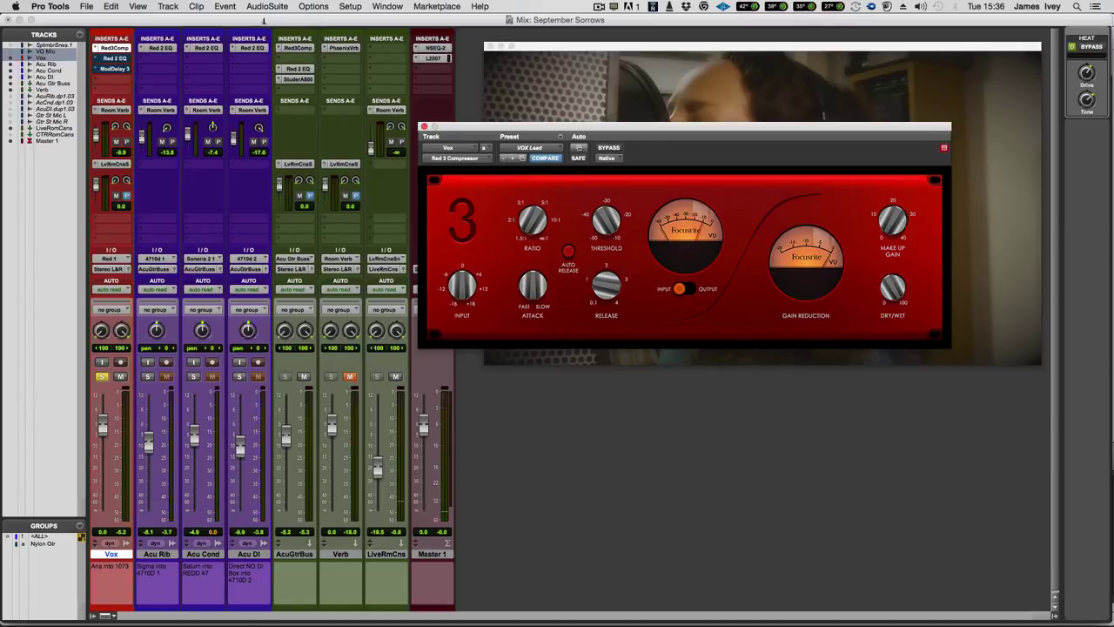
left_click(114, 58)
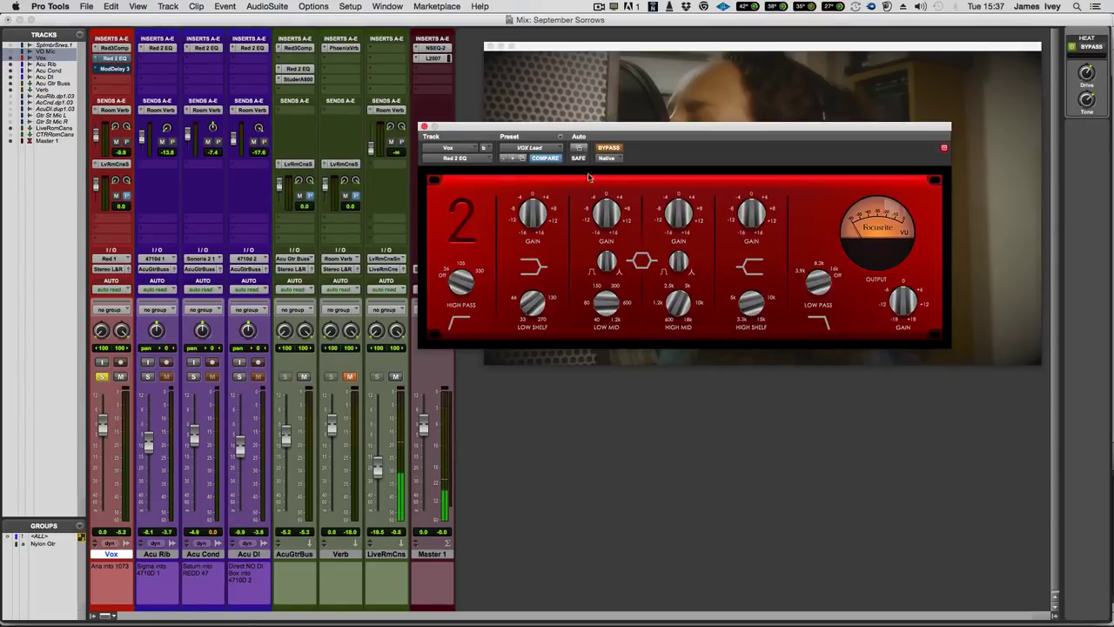
left_click(610, 149)
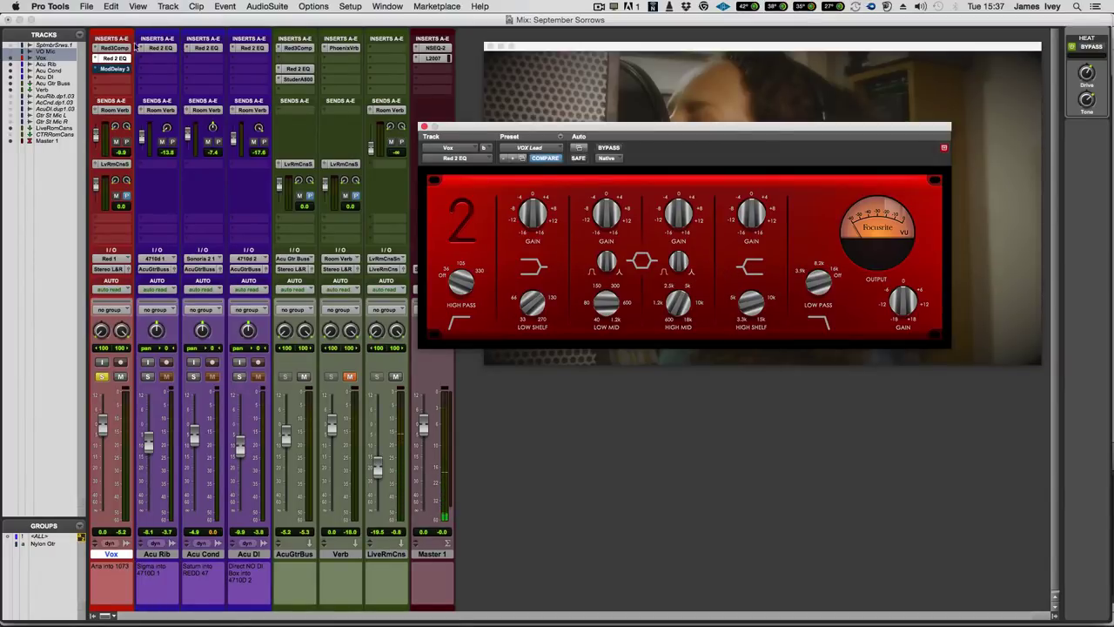
left_click(102, 67)
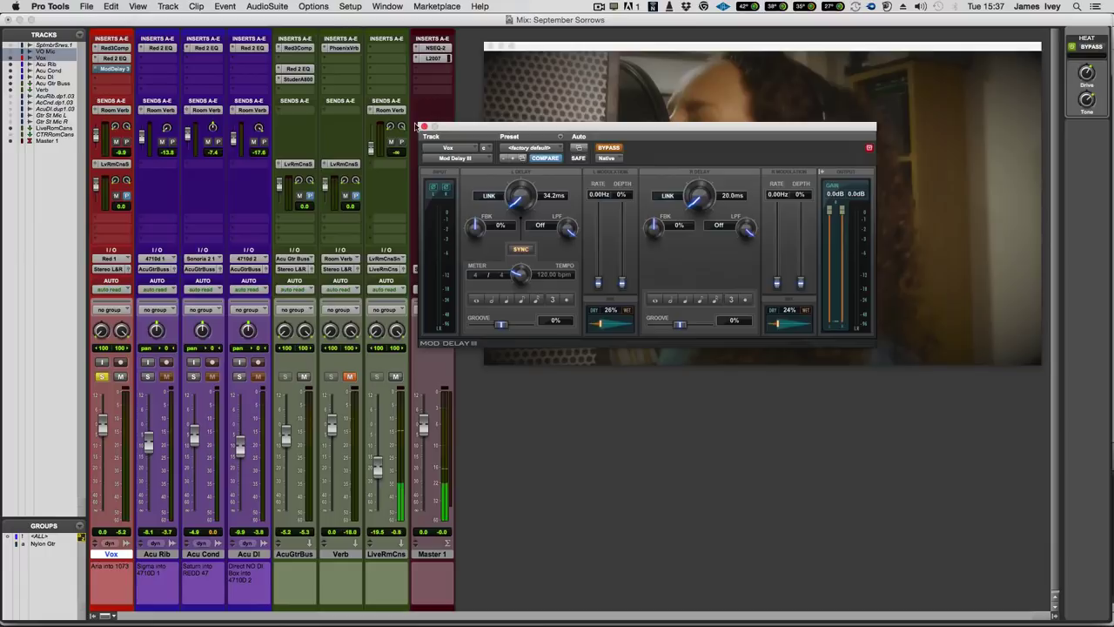
left_click(608, 147)
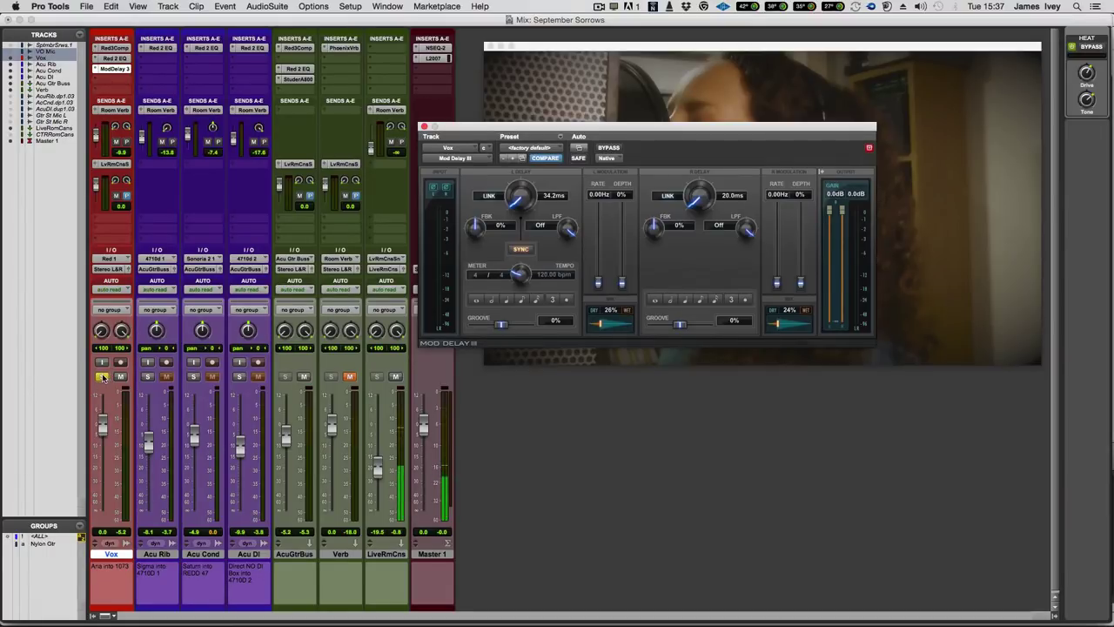
key("super+equal")
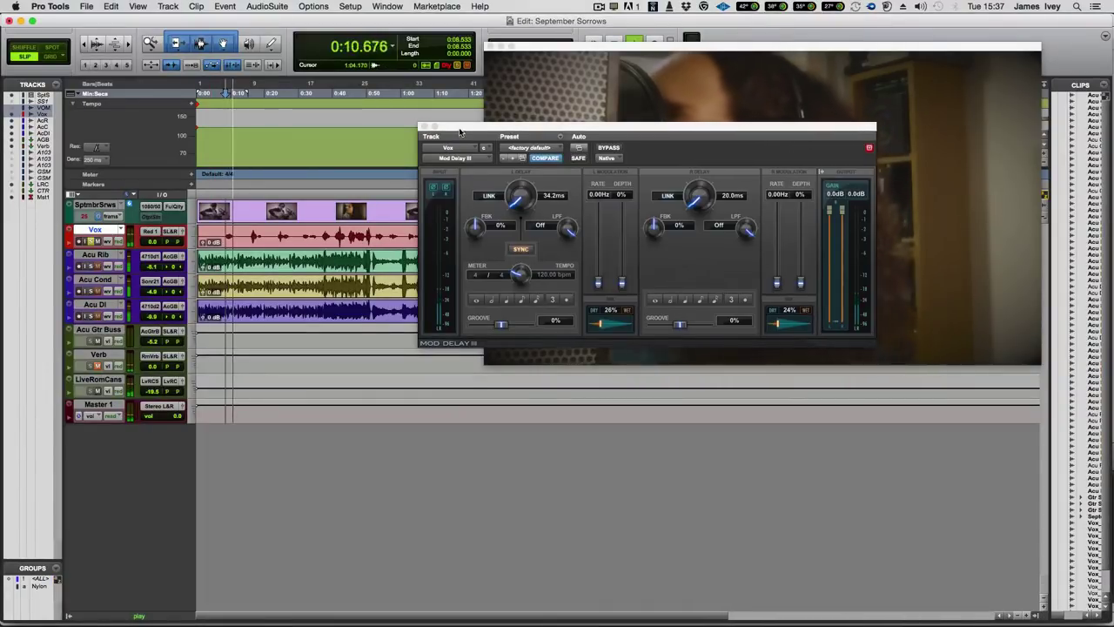
key("super+equal")
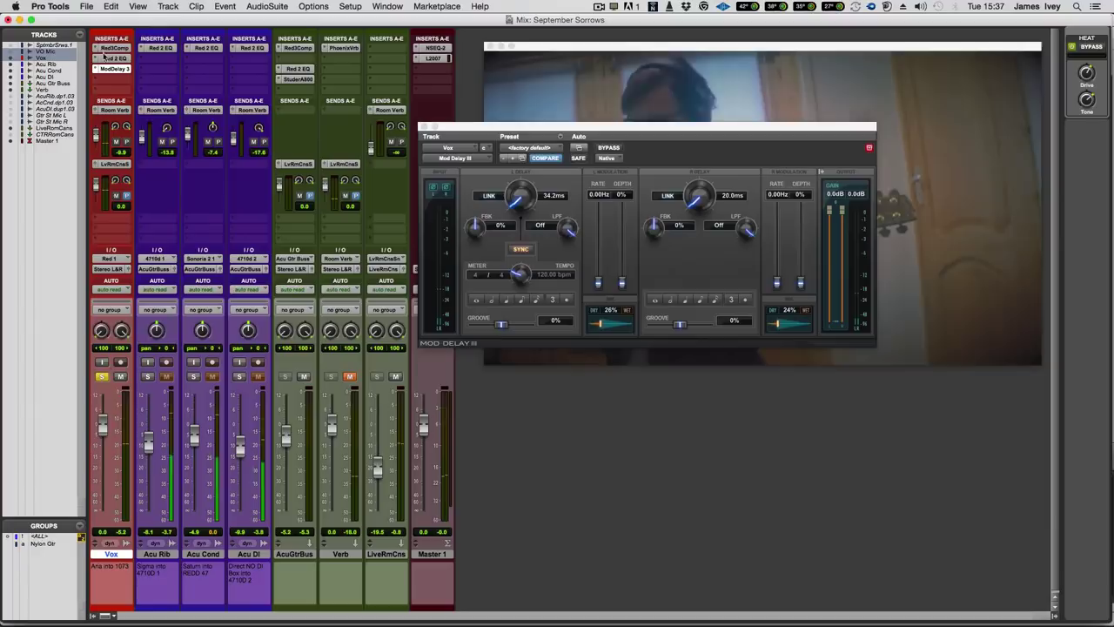
Step: Load the VOX Lead preset on the Vox Red 2 EQ and move its window lower
left_click(114, 59)
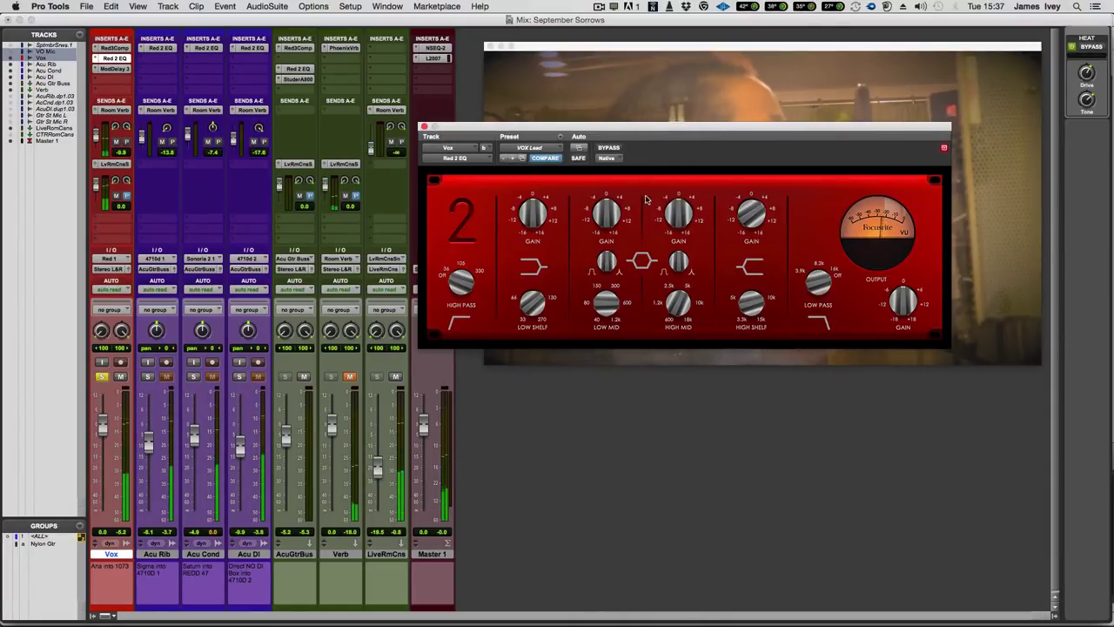
left_click(522, 157)
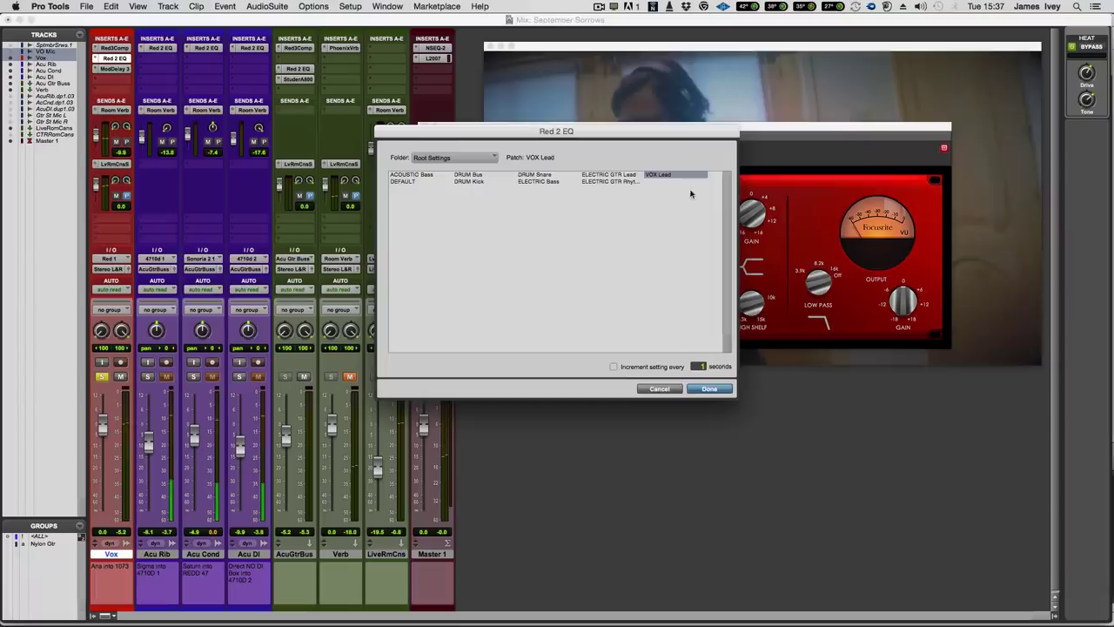
left_click(711, 389)
left_click(437, 195)
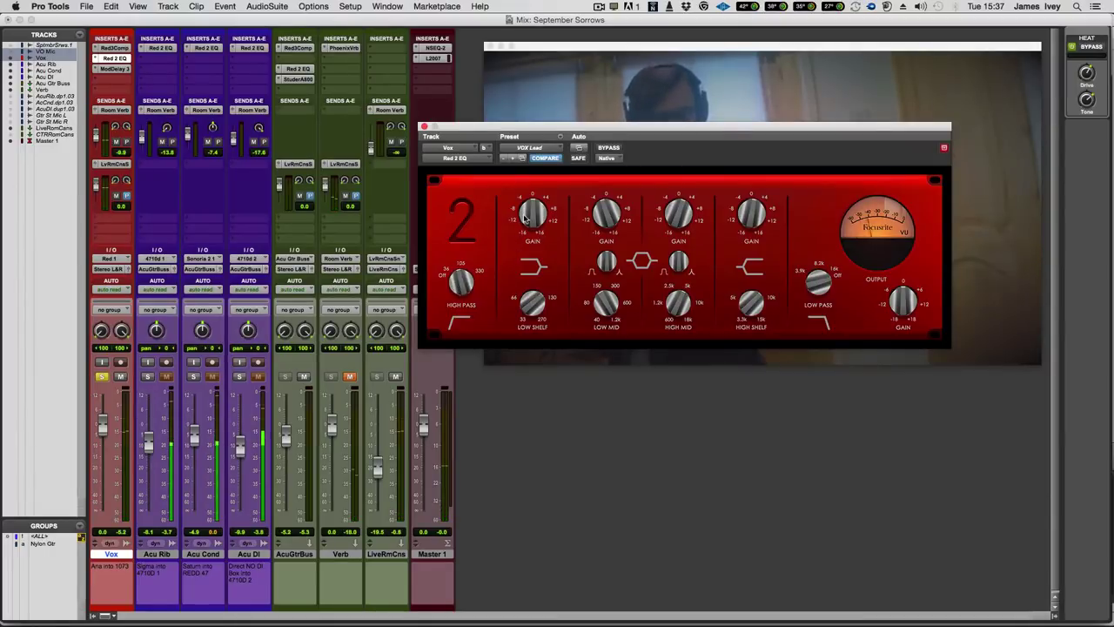
left_click_drag(525, 218, 526, 214)
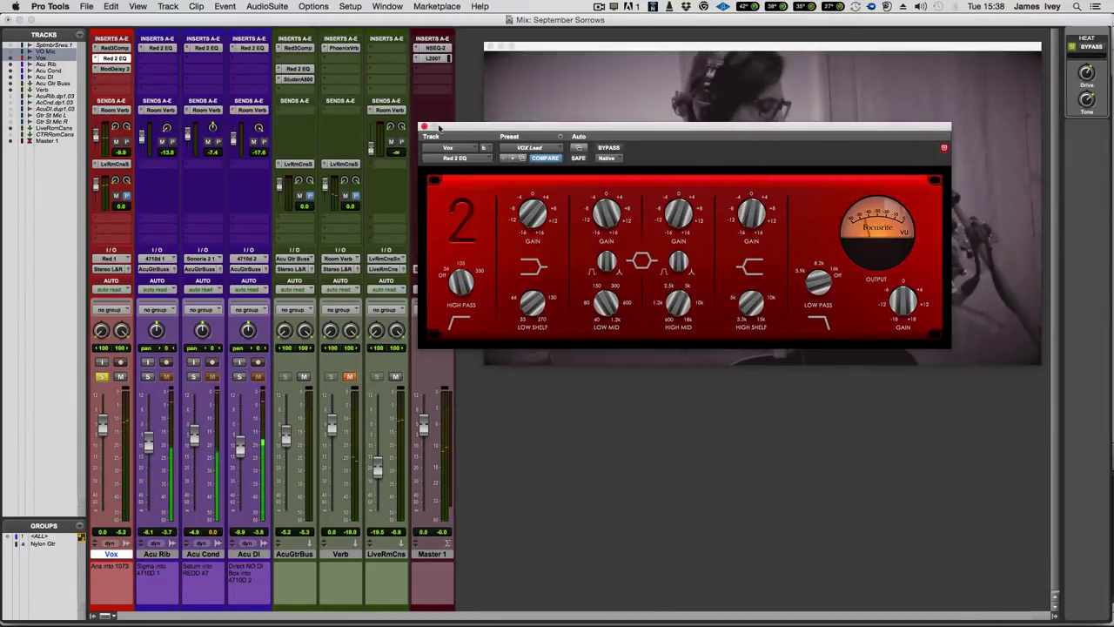
left_click_drag(439, 128, 412, 262)
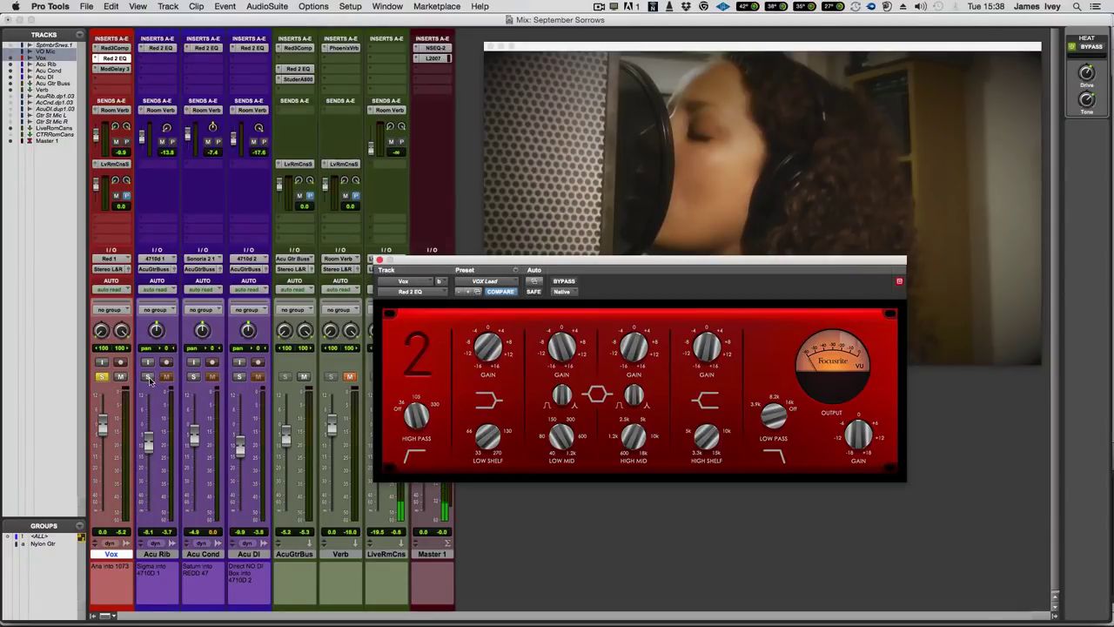
Step: Unsolo the Vox track
left_click(102, 376)
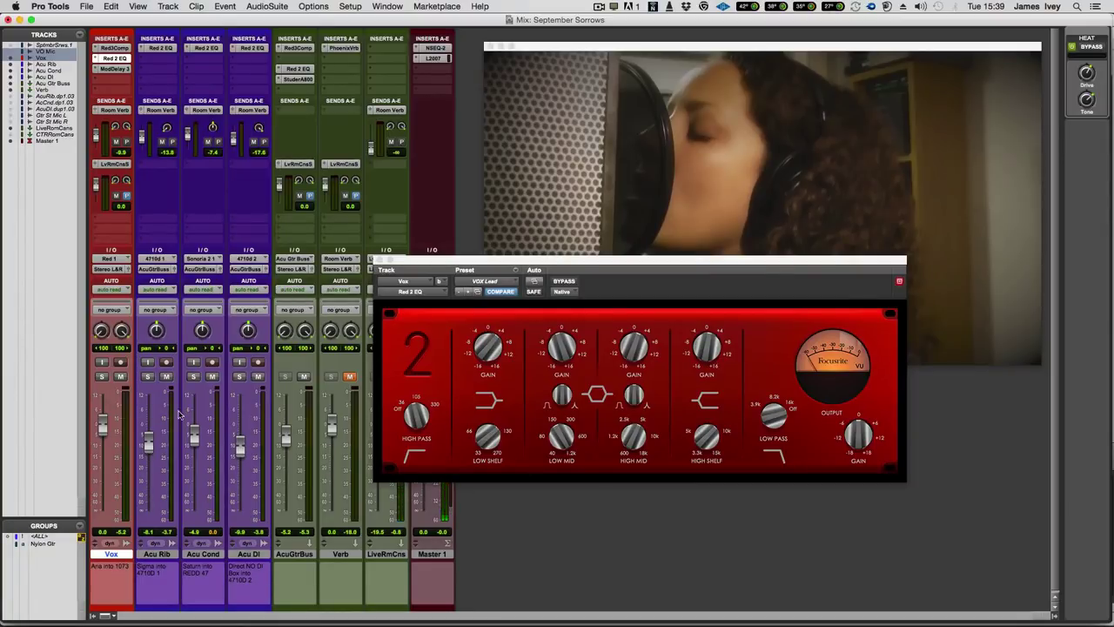
Step: Inspect the Red 2 EQ on the Acu Rib, Acu Cond and Acu DI channels
left_click(158, 49)
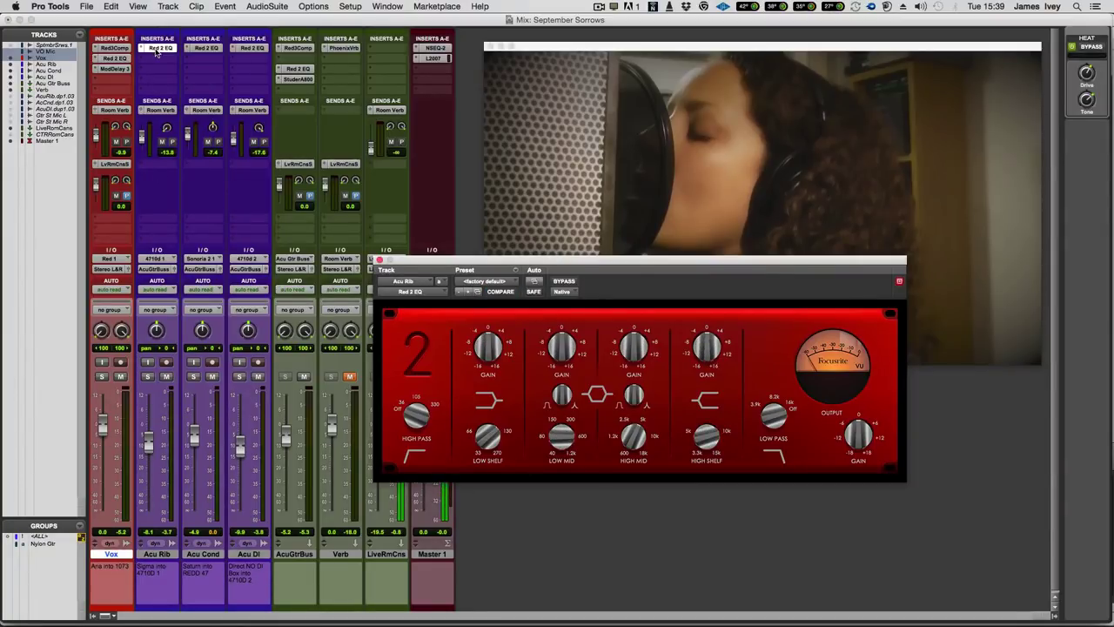
left_click(202, 49)
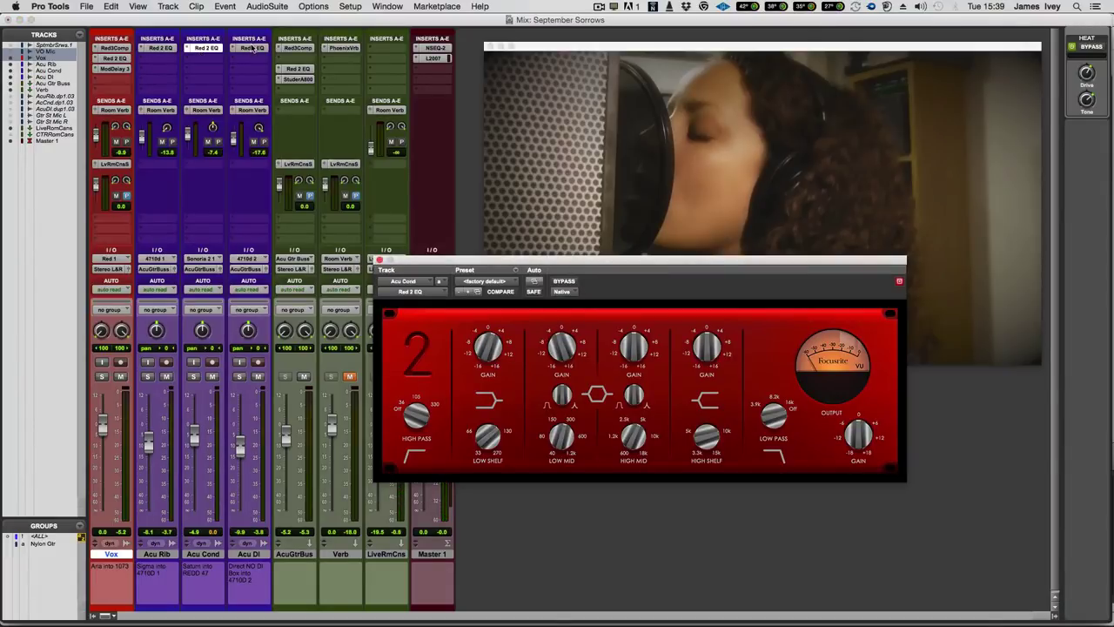
left_click(251, 49)
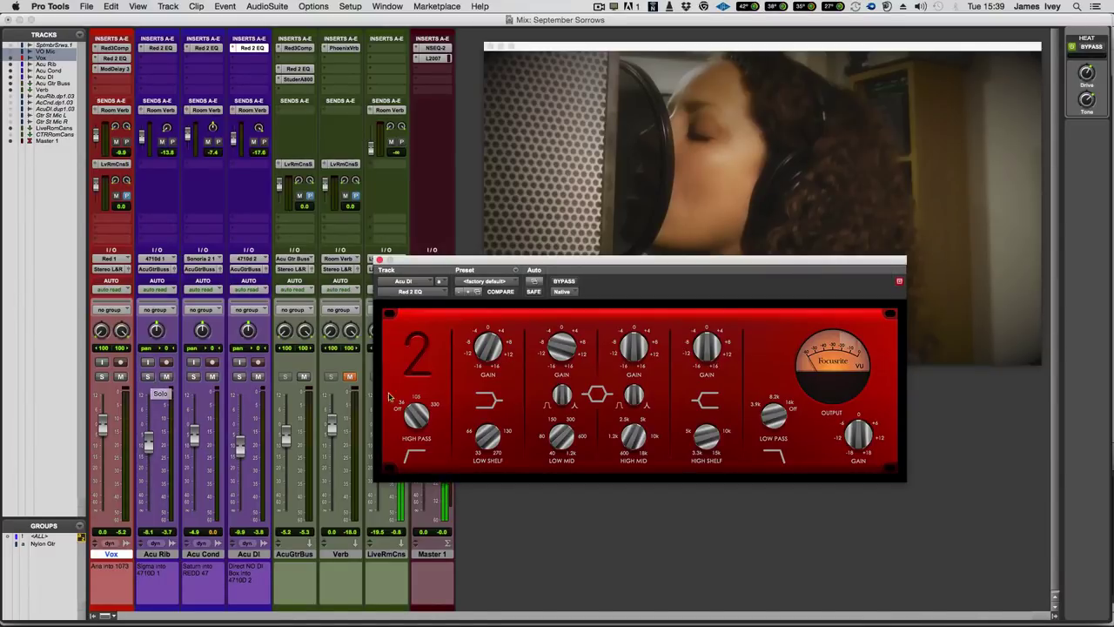
Step: Solo the Acu Rib, Acu DI and Acu Cond guitars and show the Acu Gtr Buss Red 3 Compressor
left_click(148, 380)
left_click(146, 381)
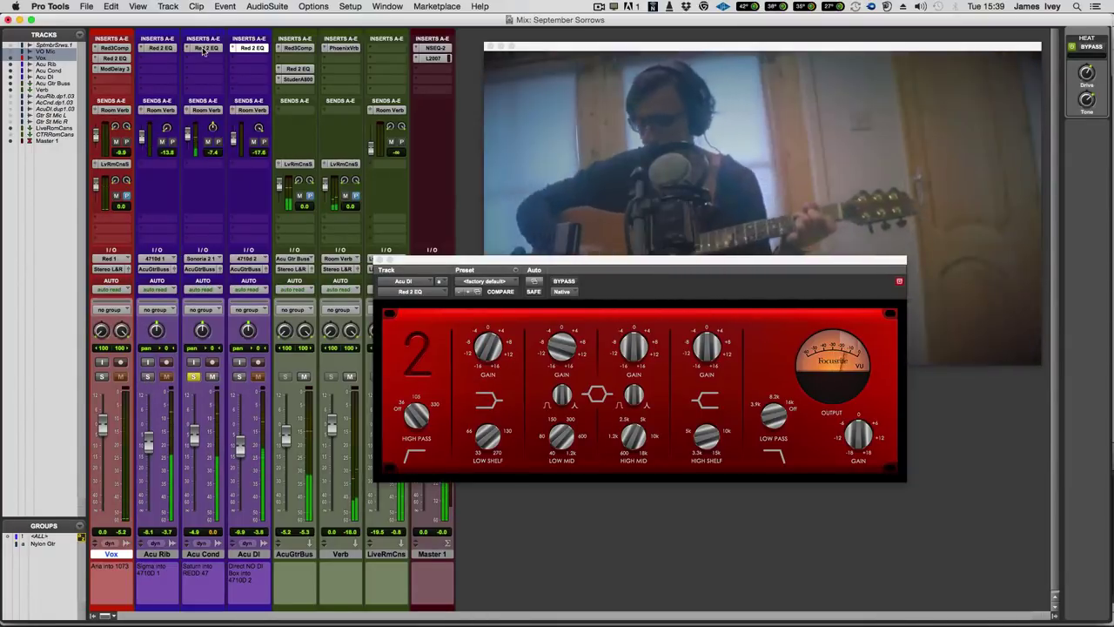
left_click(204, 50)
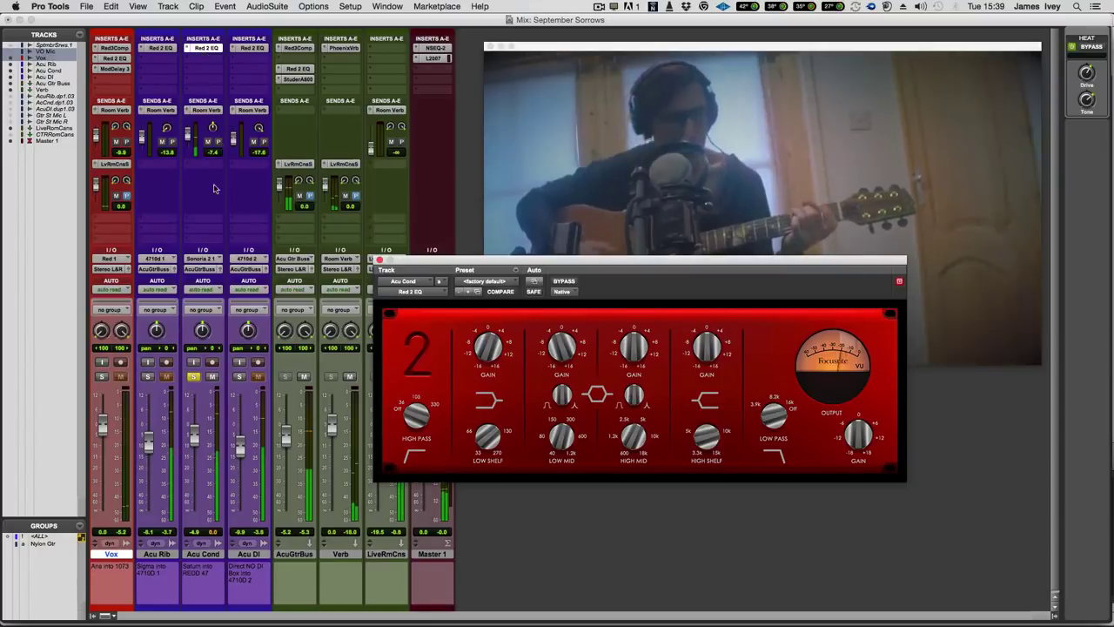
left_click(239, 376)
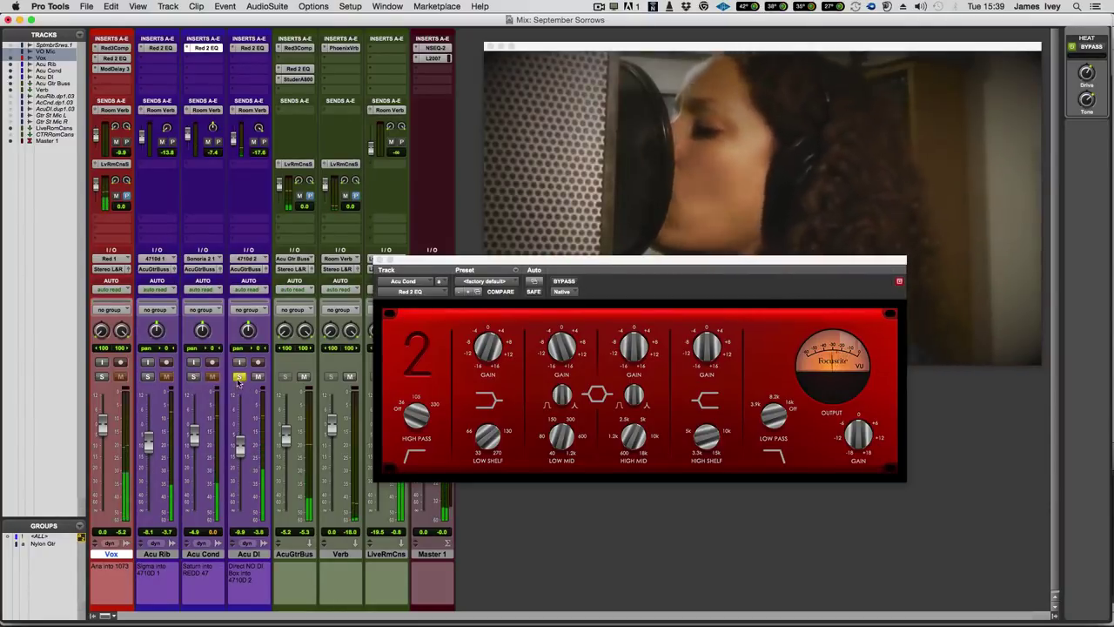
left_click(193, 376)
left_click(148, 377)
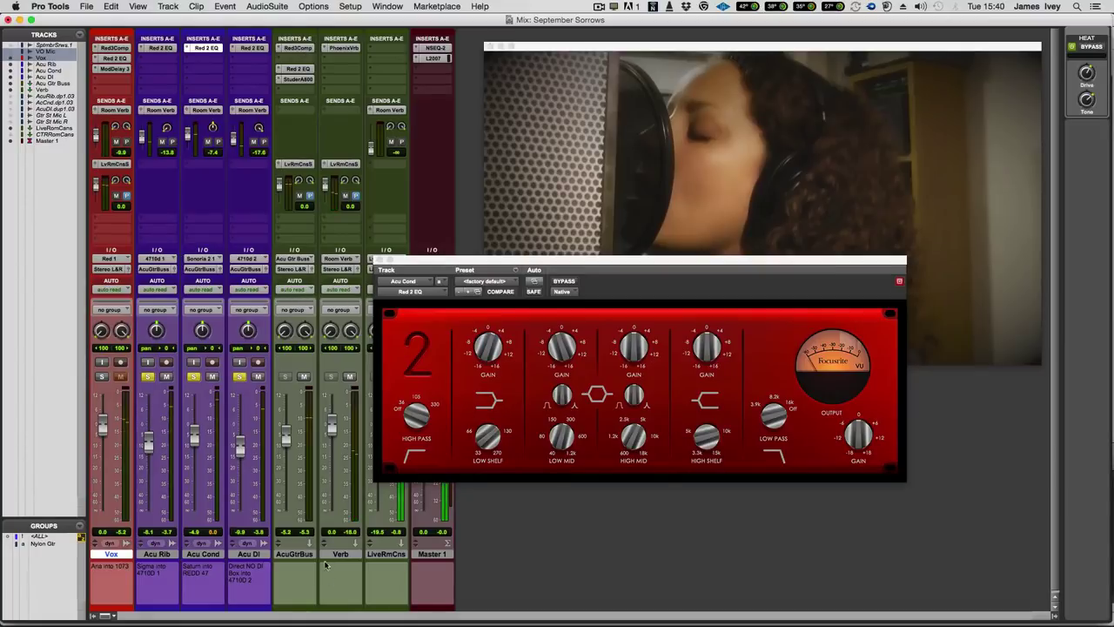
left_click(297, 48)
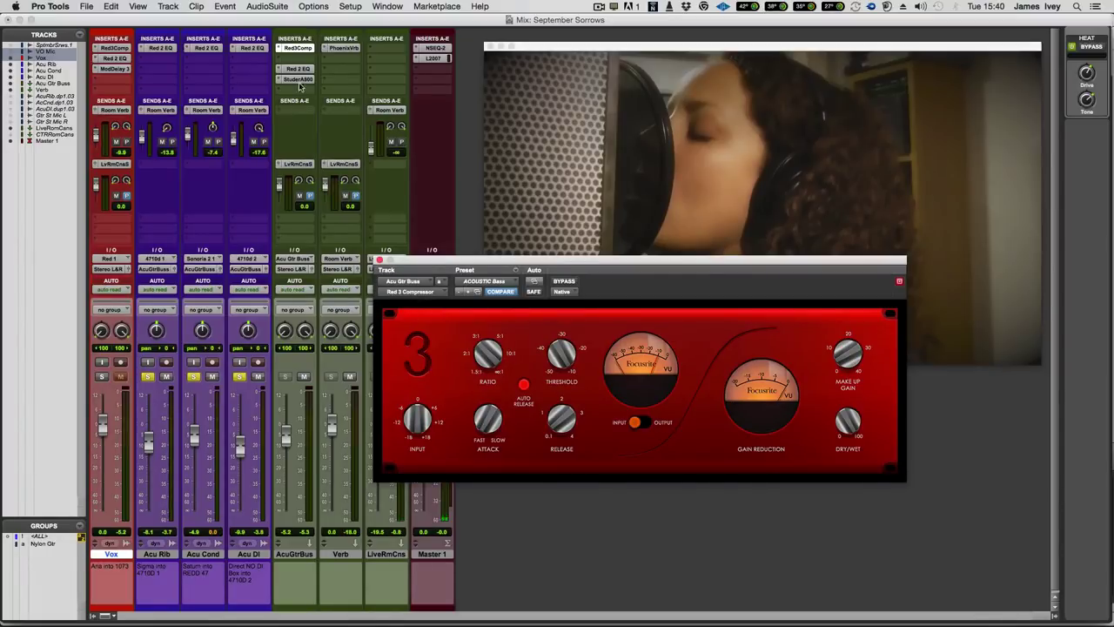
Step: Inspect the Acu Gtr Buss Red 2 EQ and Studer A800, then the Verb's Phoenix Verb, closing both
left_click(298, 69)
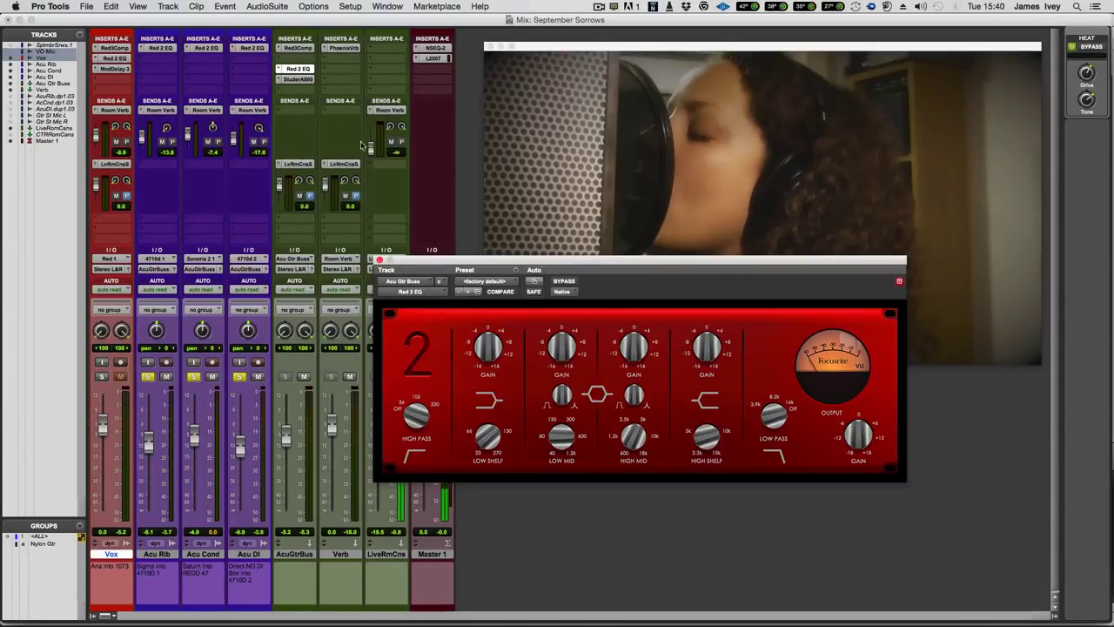
left_click(296, 80)
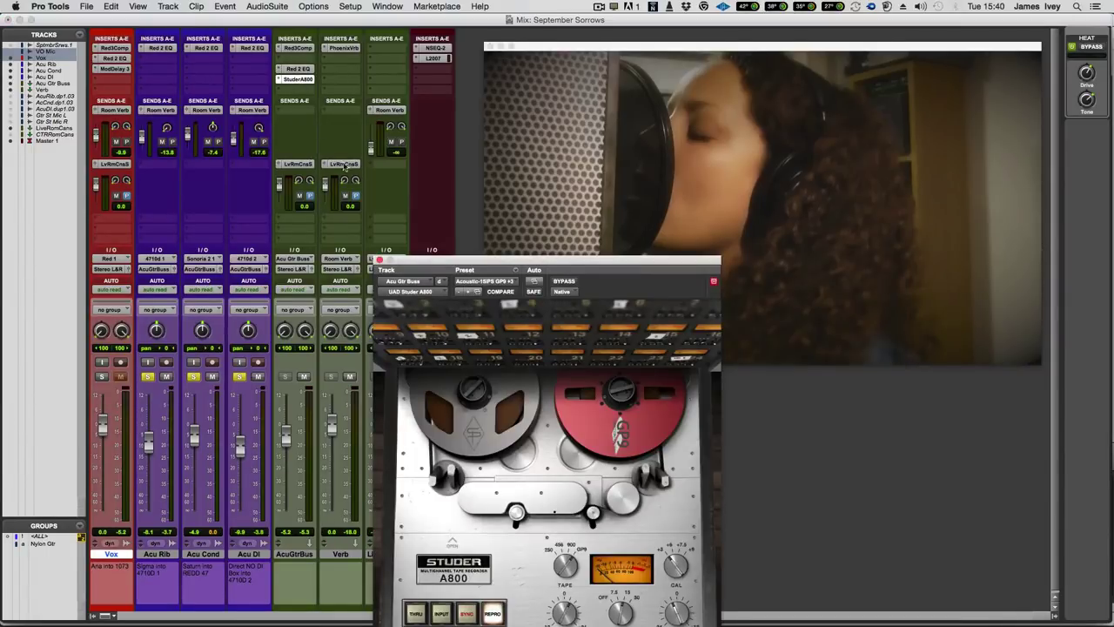
left_click_drag(416, 261, 519, 170)
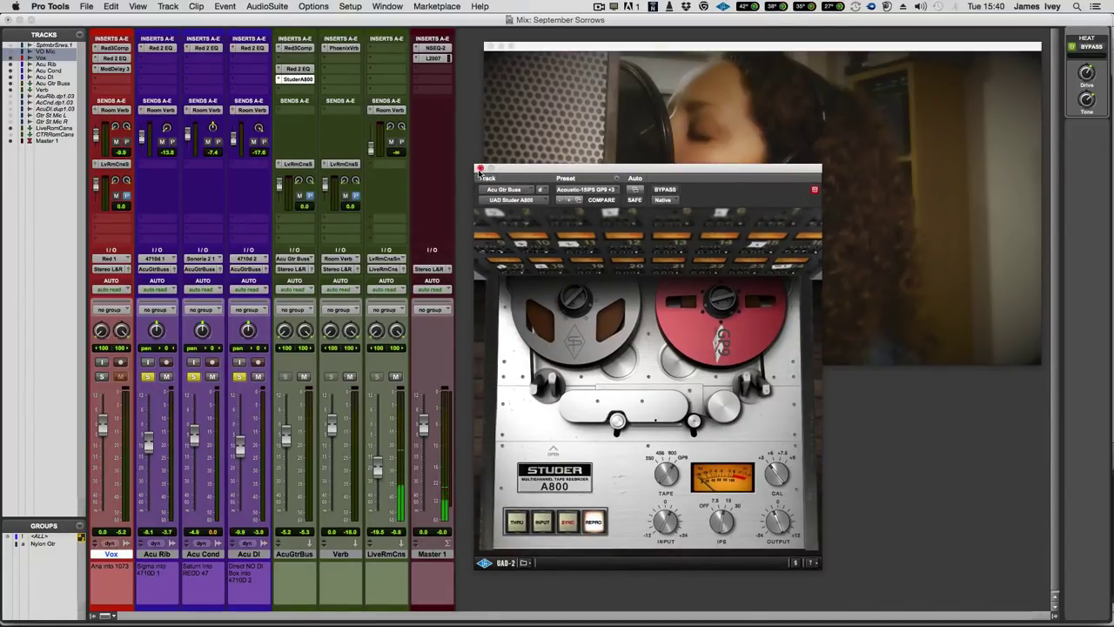
left_click(479, 169)
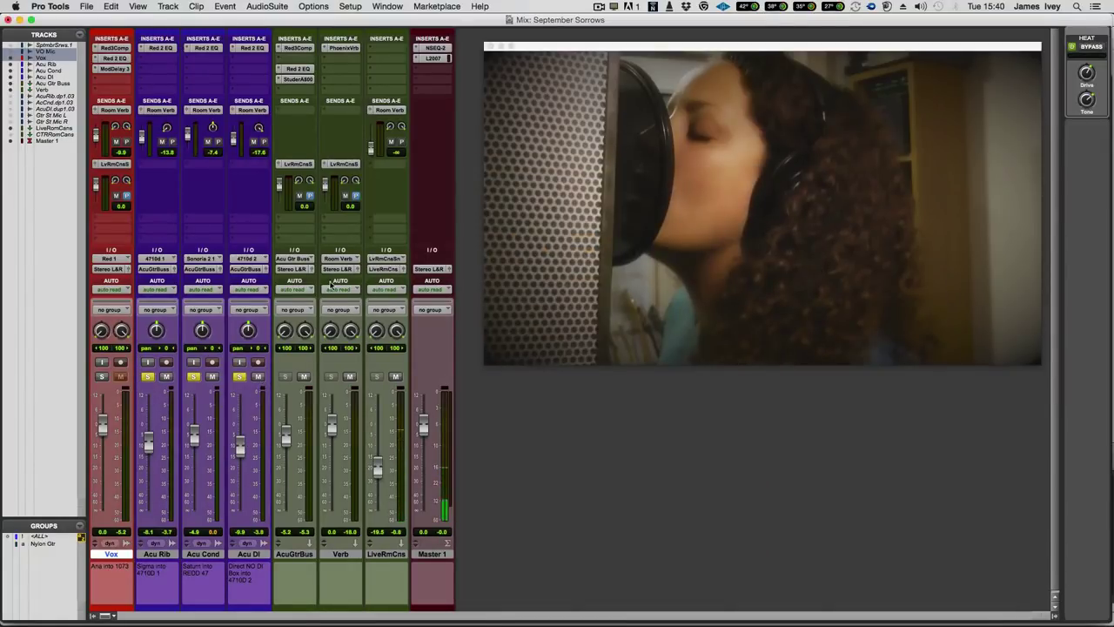
left_click(339, 47)
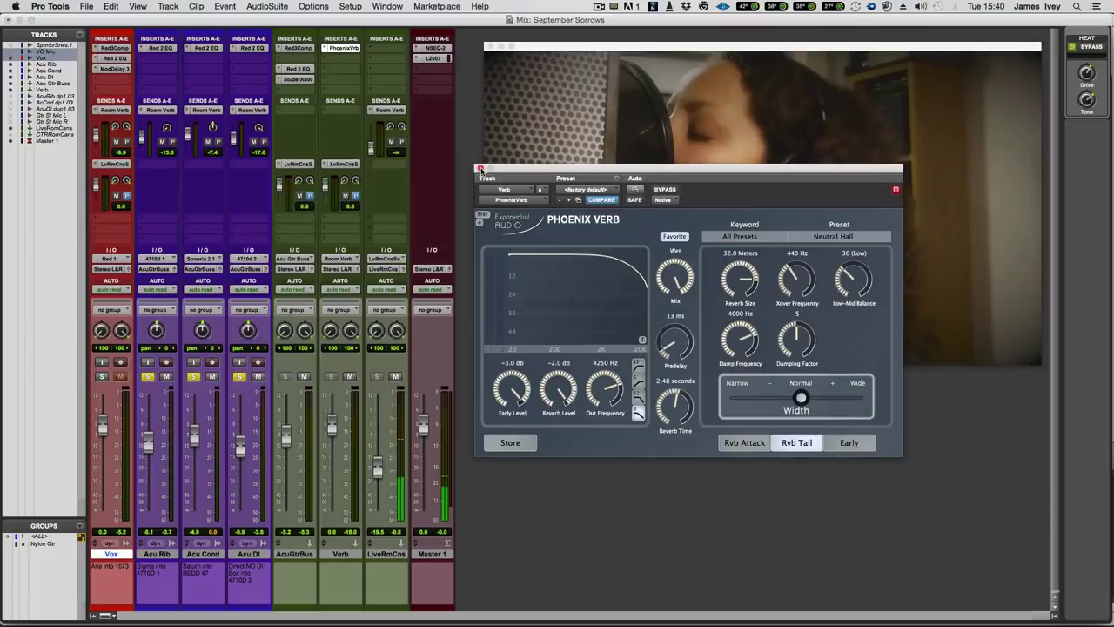
left_click(479, 168)
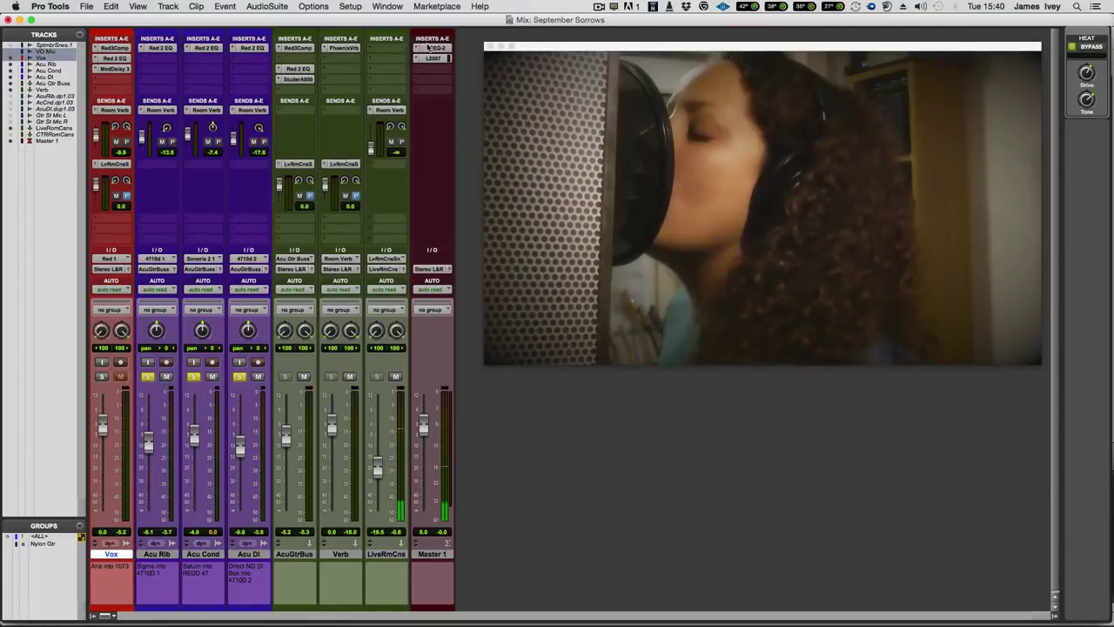
Step: Inspect Master 1's NSEQ-2, then open its L2007 Mastering Limiter, moving each window aside
left_click(431, 48)
left_click_drag(501, 169, 305, 167)
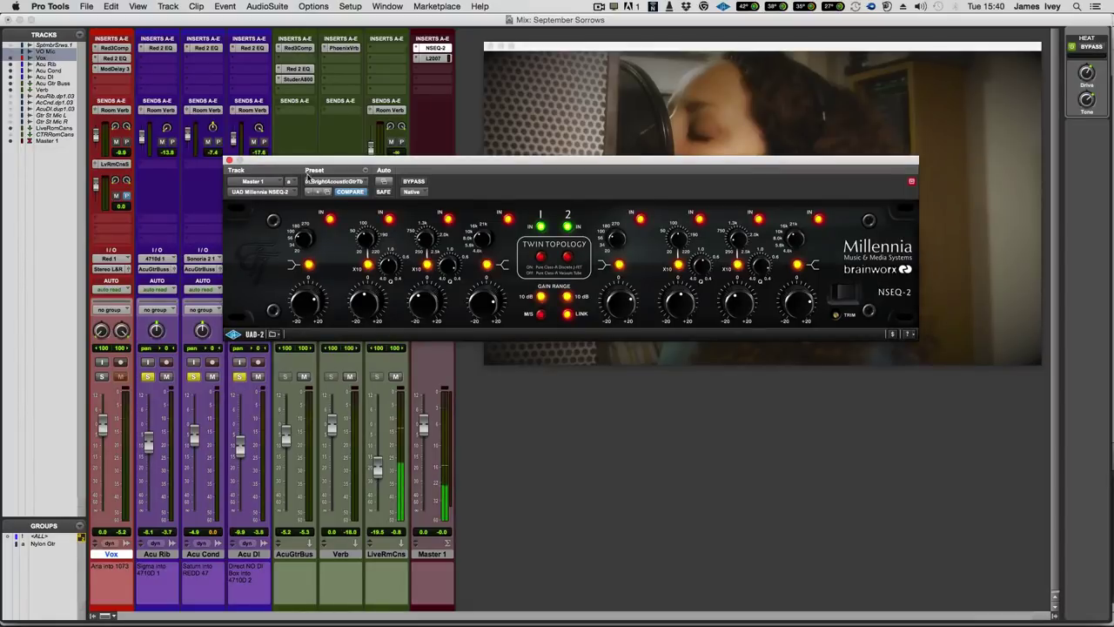
left_click(431, 58)
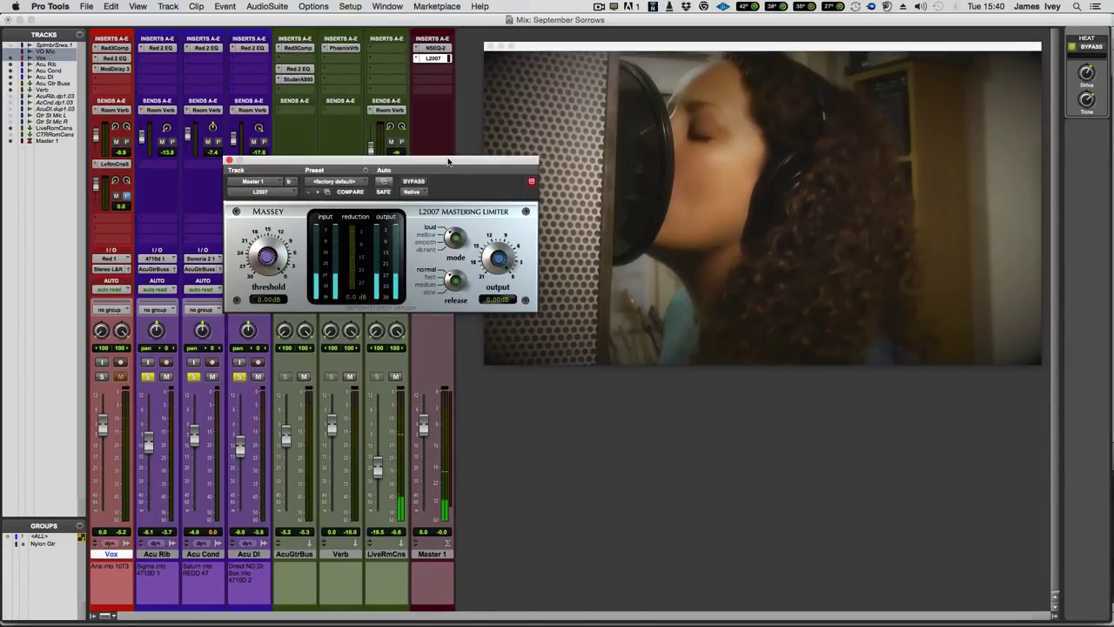
left_click_drag(448, 163, 576, 136)
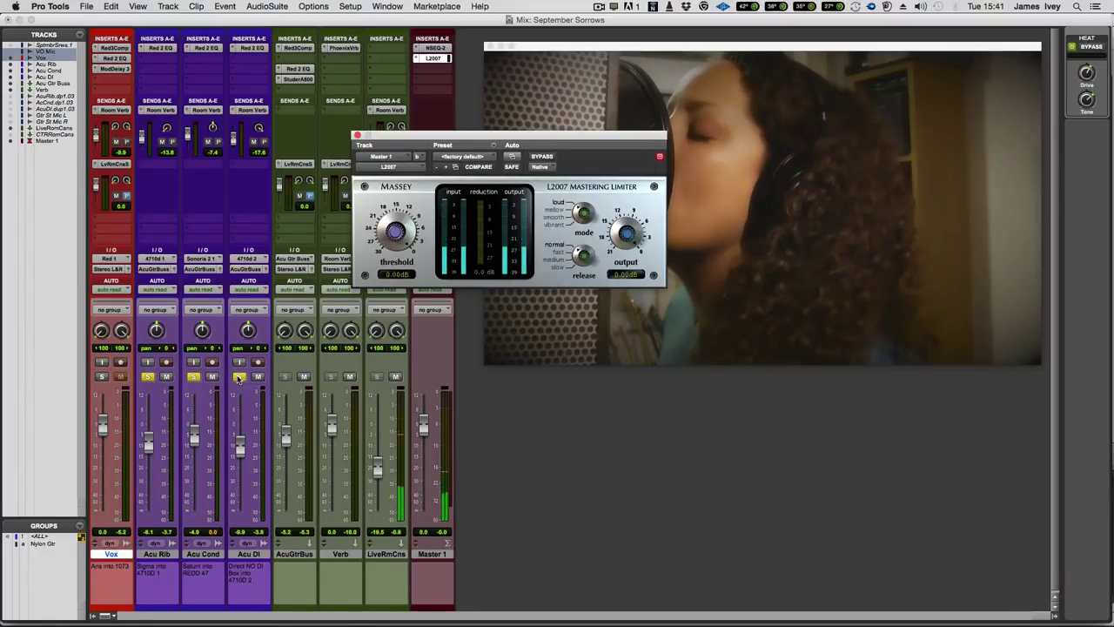
Step: Unsolo the Acu DI, Acu Cond and Acu Rib channels
left_click(238, 377)
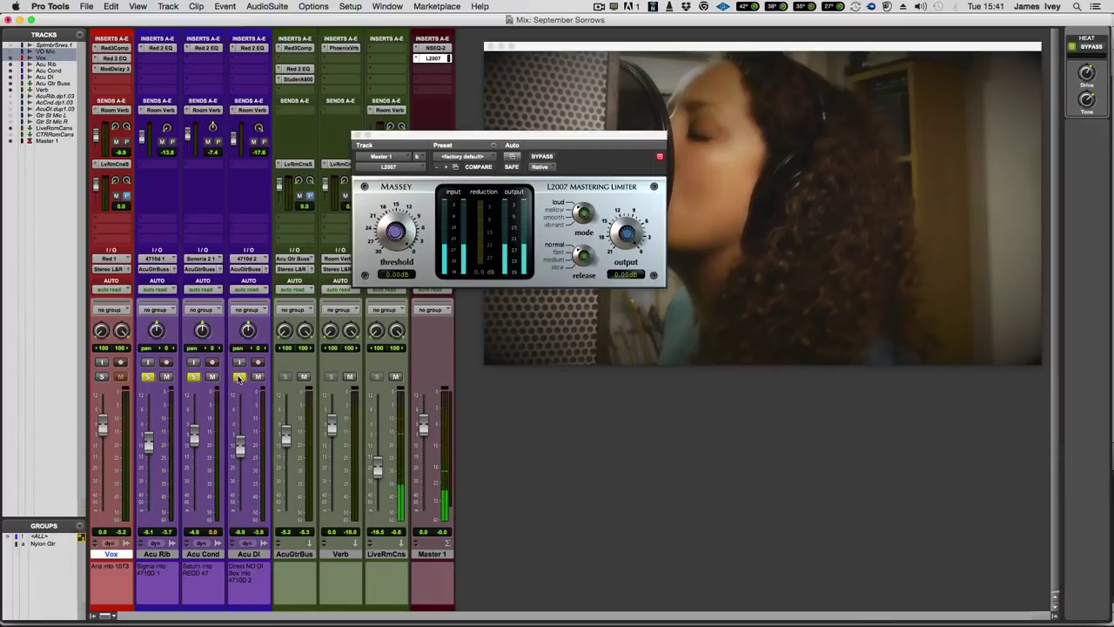
left_click(194, 377)
left_click(148, 377)
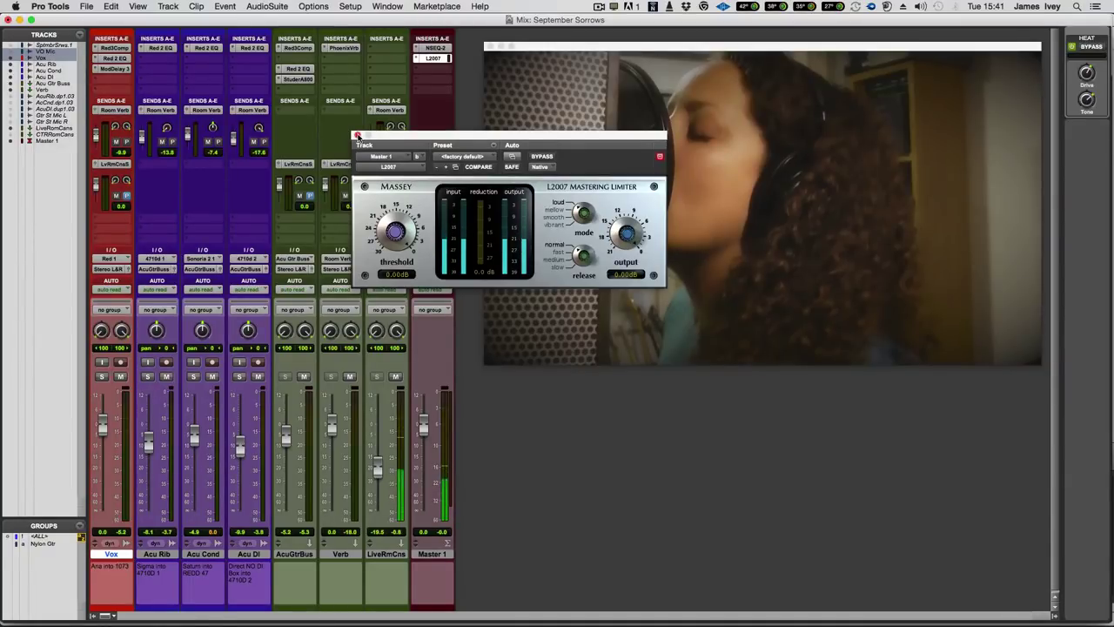
Step: Set the L2007 limiter release to medium and bring up the mixer during playback
left_click(589, 259)
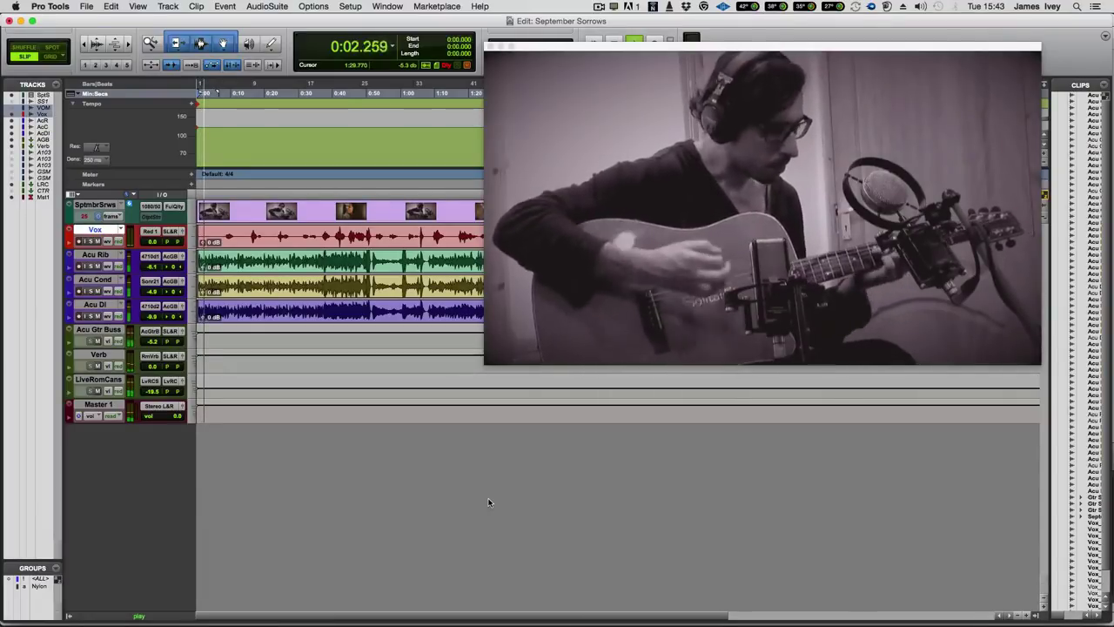
key("super+equal")
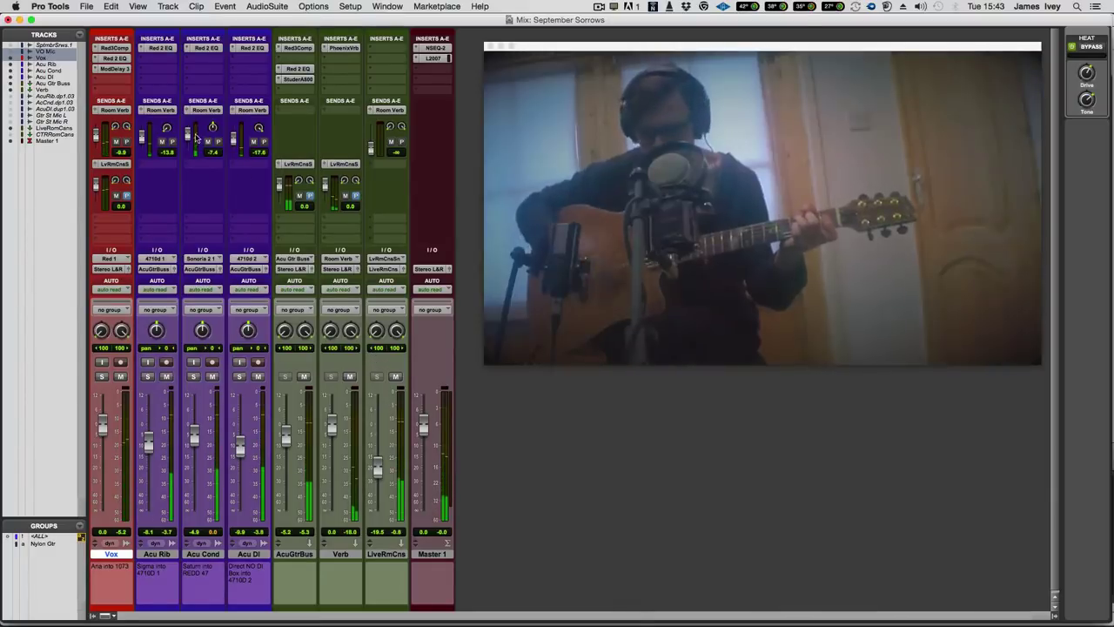
left_click(115, 48)
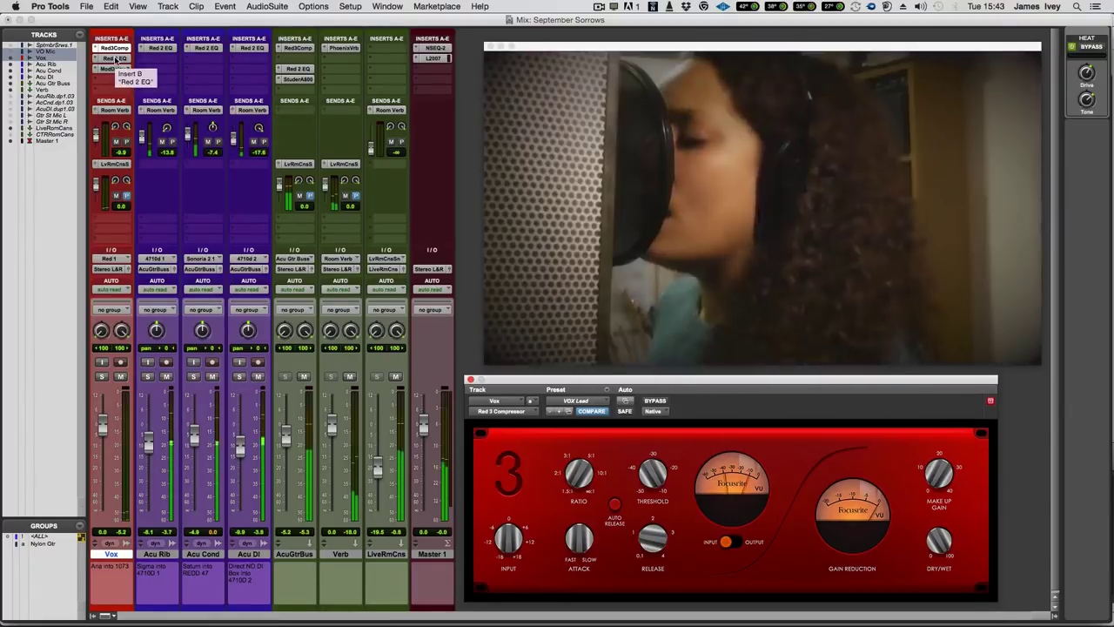
left_click(114, 58)
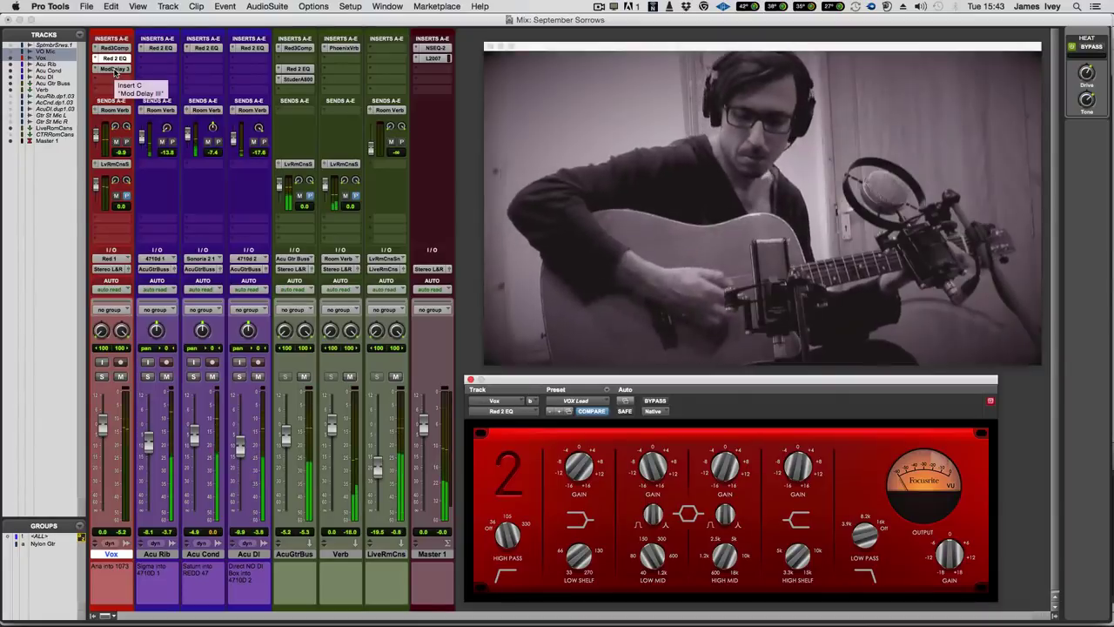
left_click(114, 69)
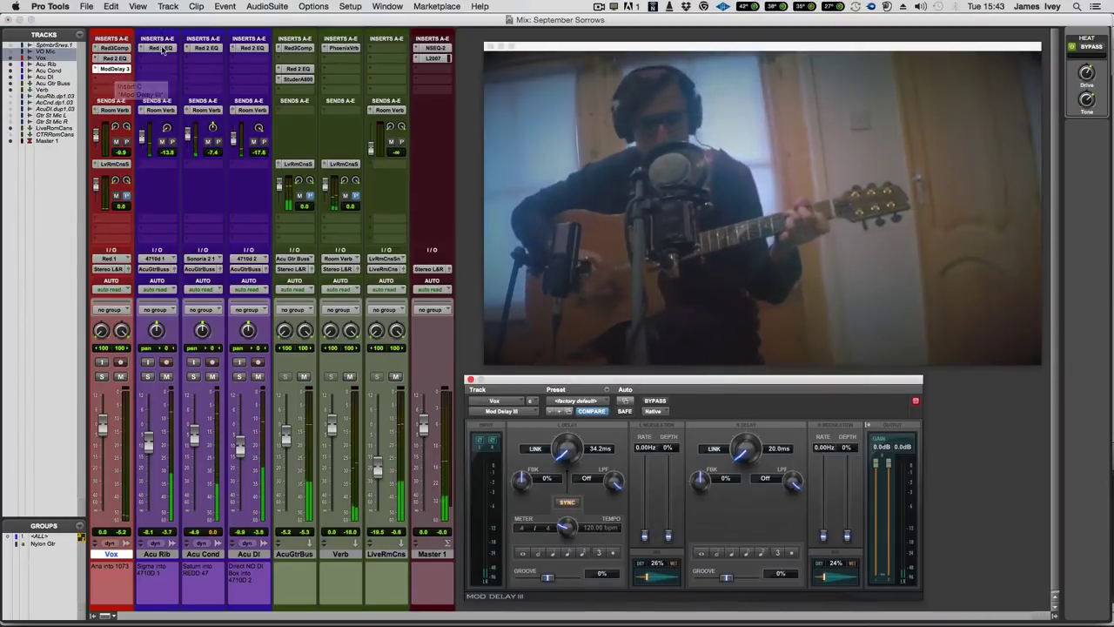
left_click(297, 48)
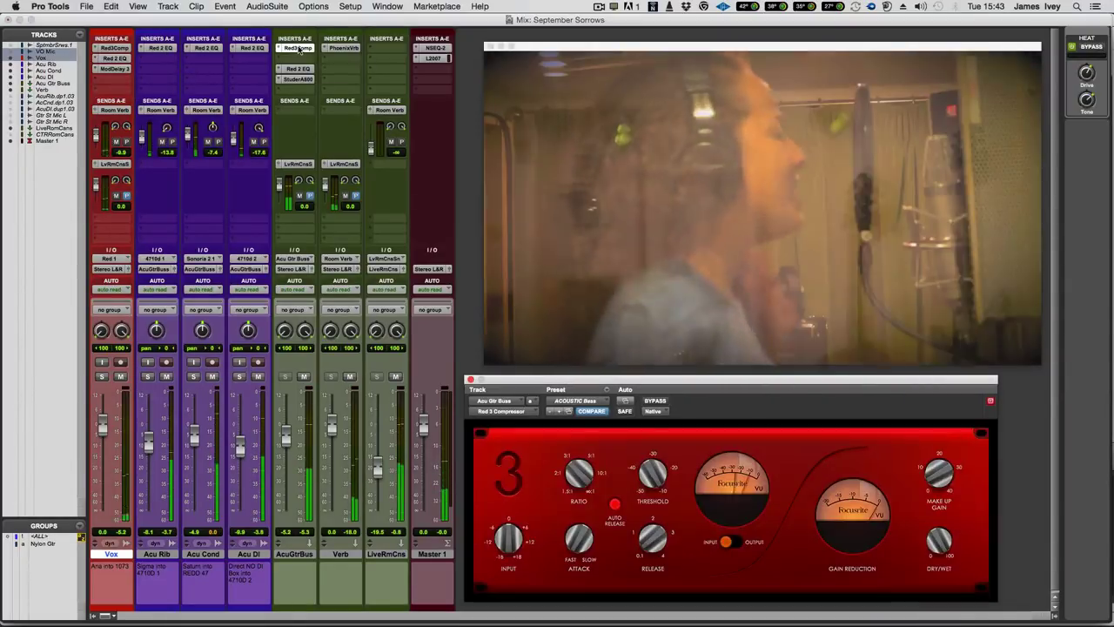
left_click(298, 69)
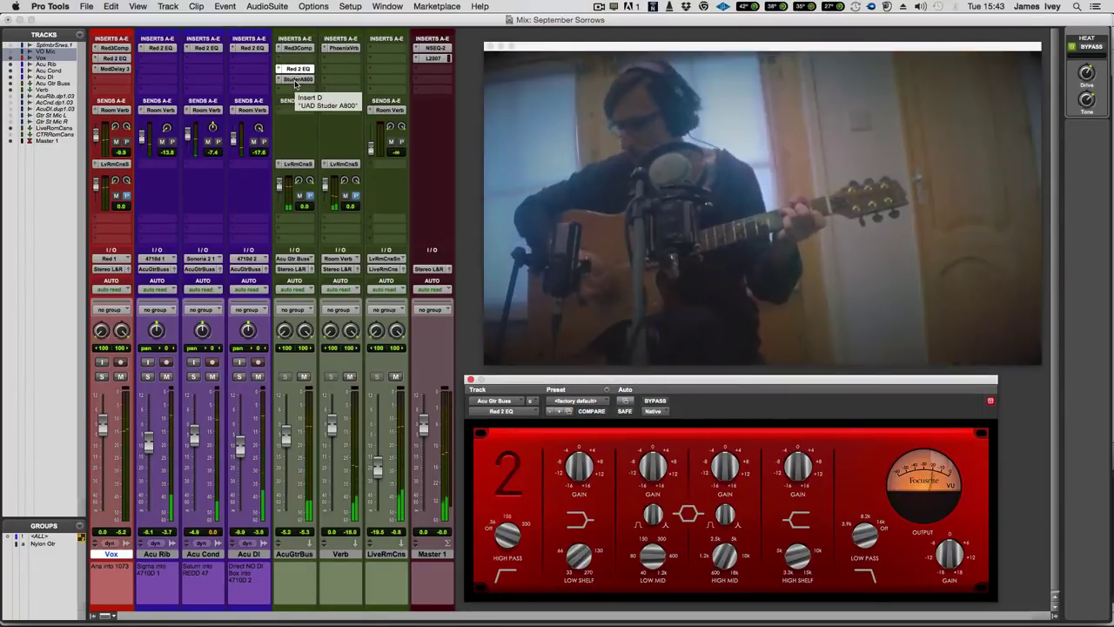
left_click(296, 80)
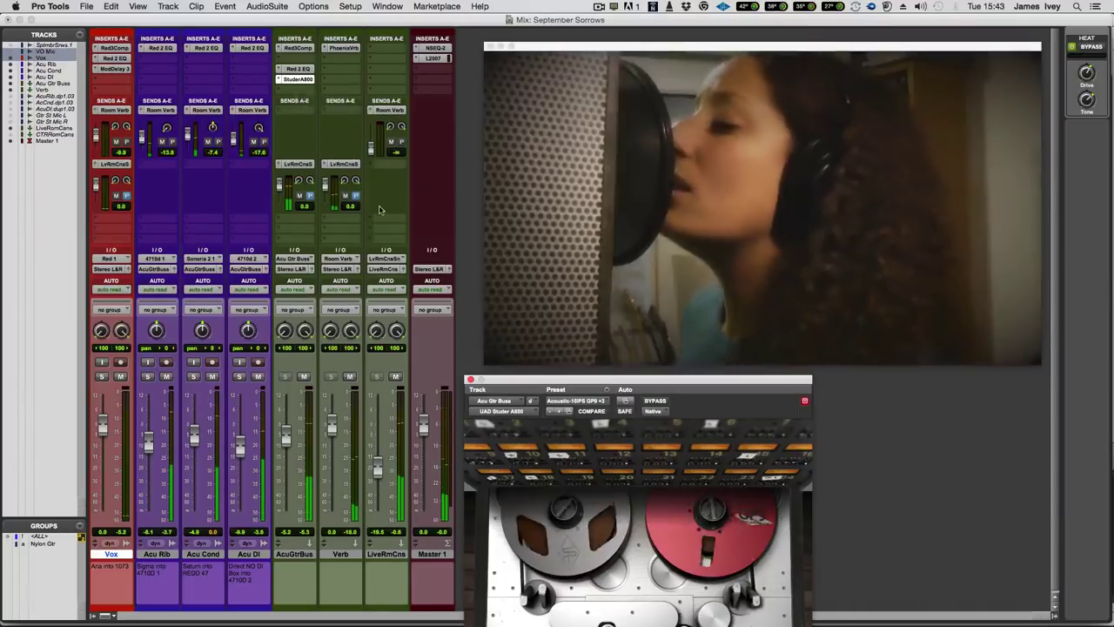
left_click(343, 48)
left_click_drag(539, 378, 542, 323)
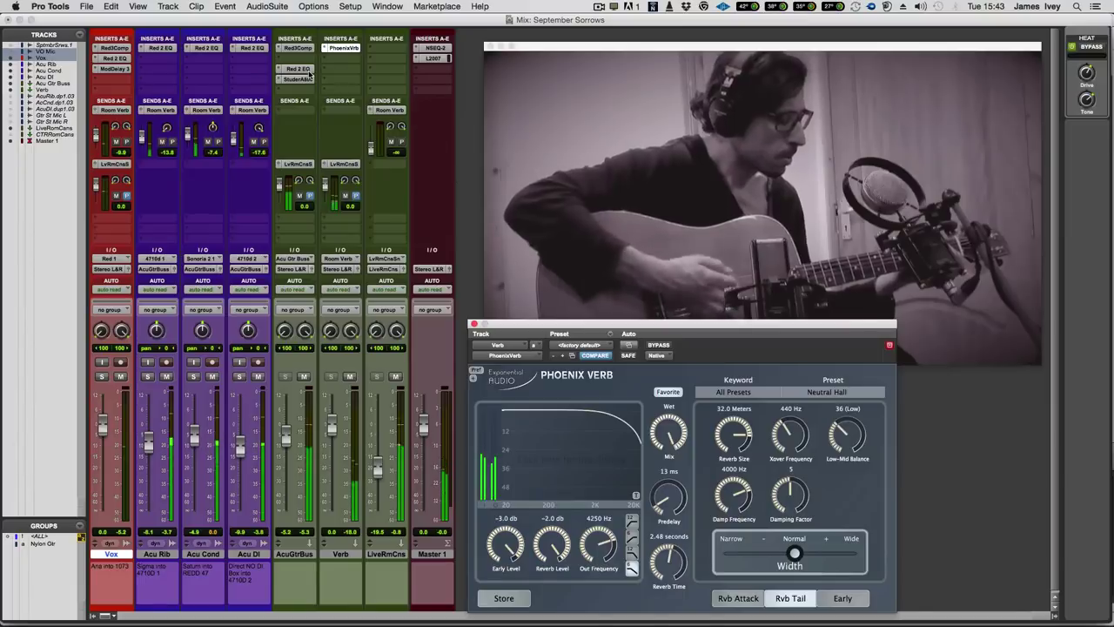
left_click(433, 50)
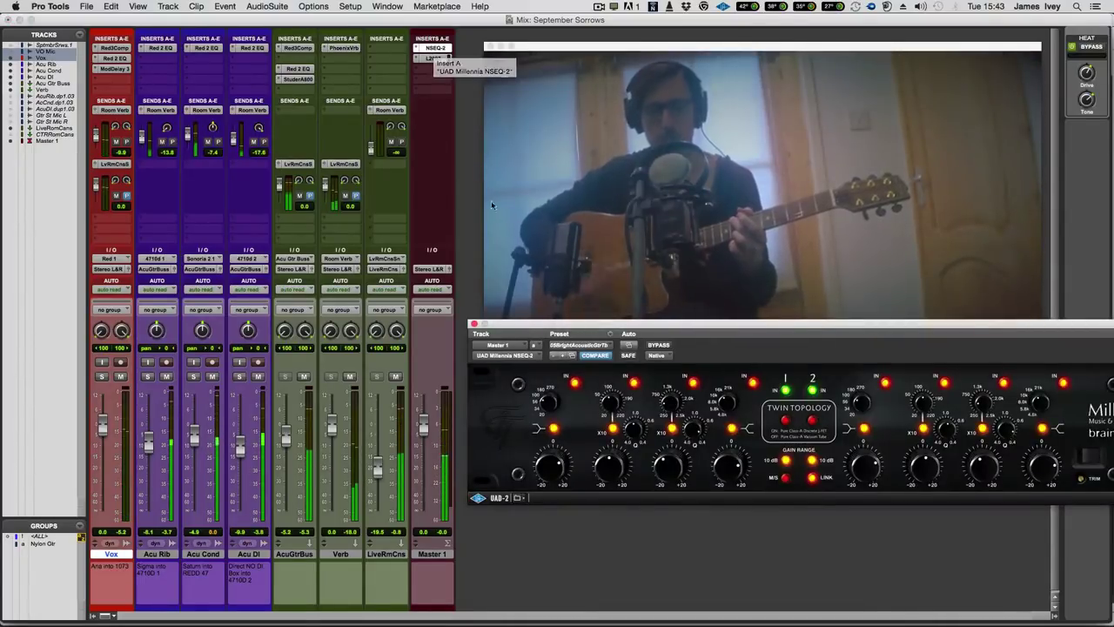
left_click_drag(527, 327, 458, 316)
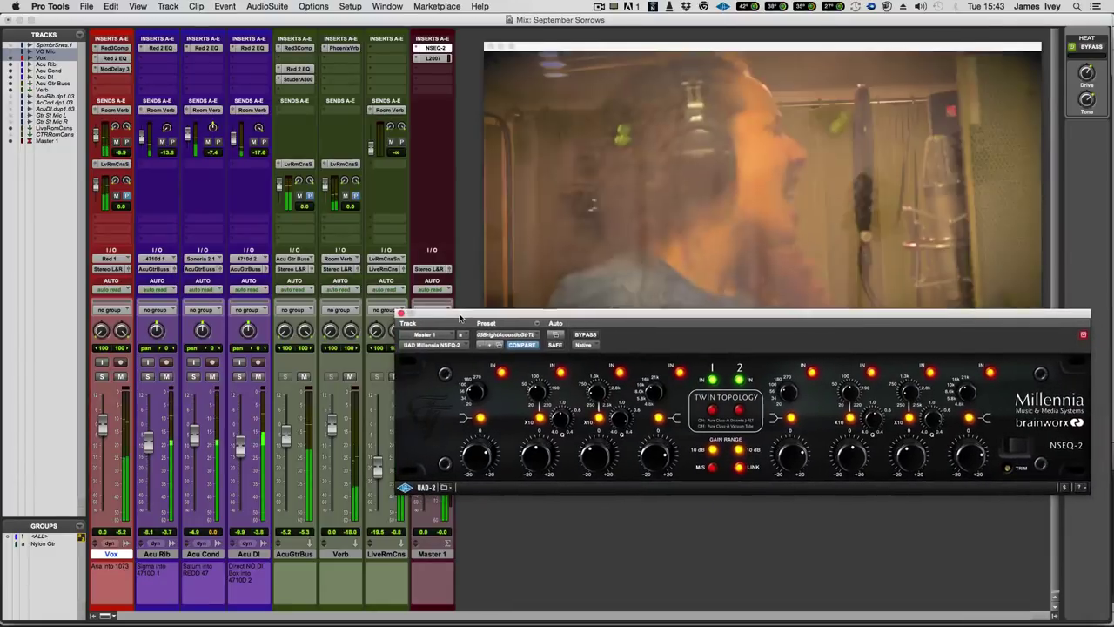
left_click(439, 59)
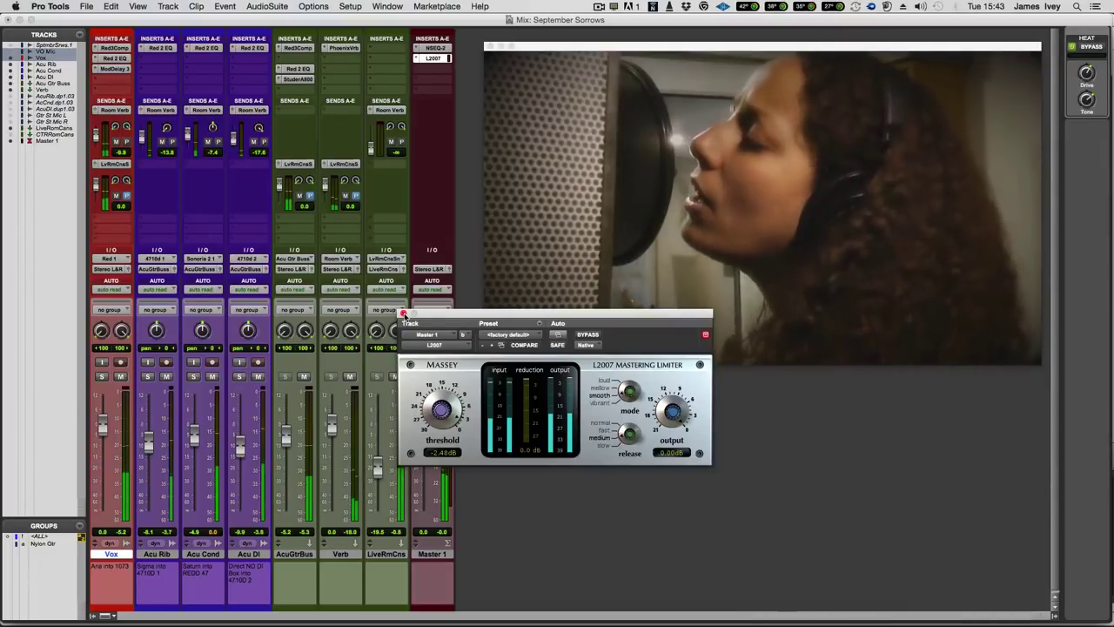
left_click(403, 312)
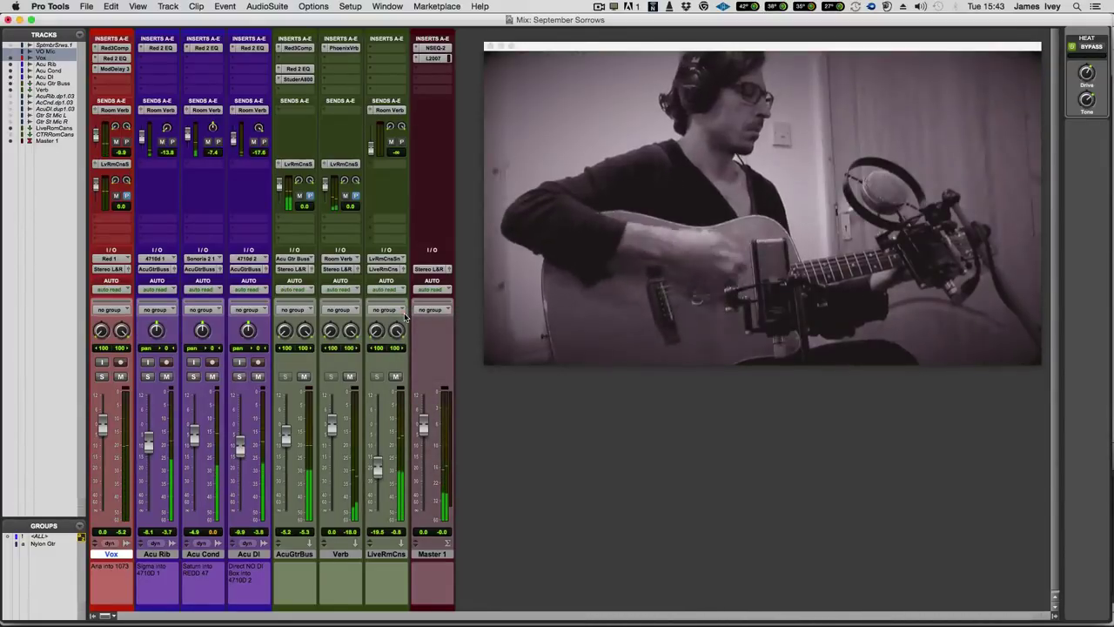